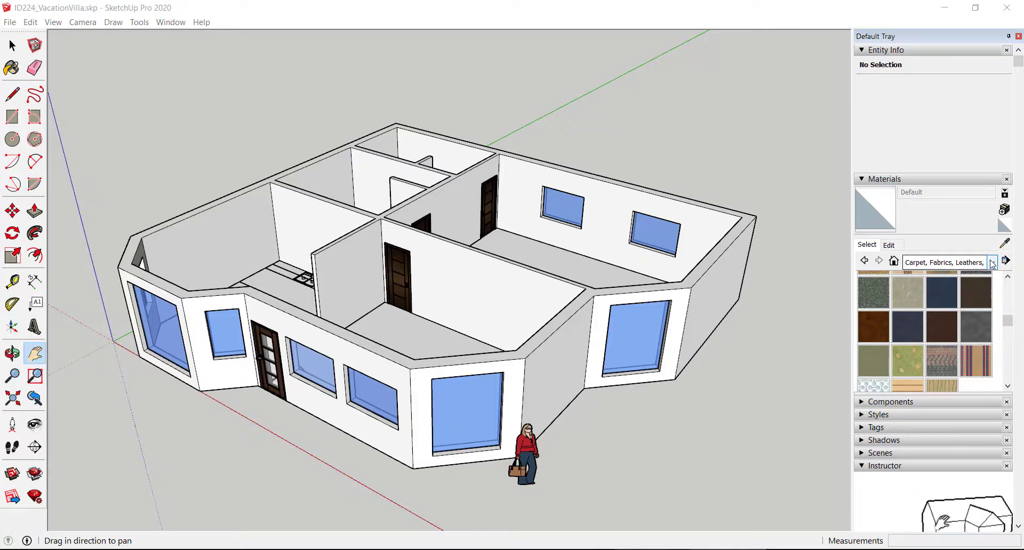
{"action": "left_click", "coordinate": [993, 263]}
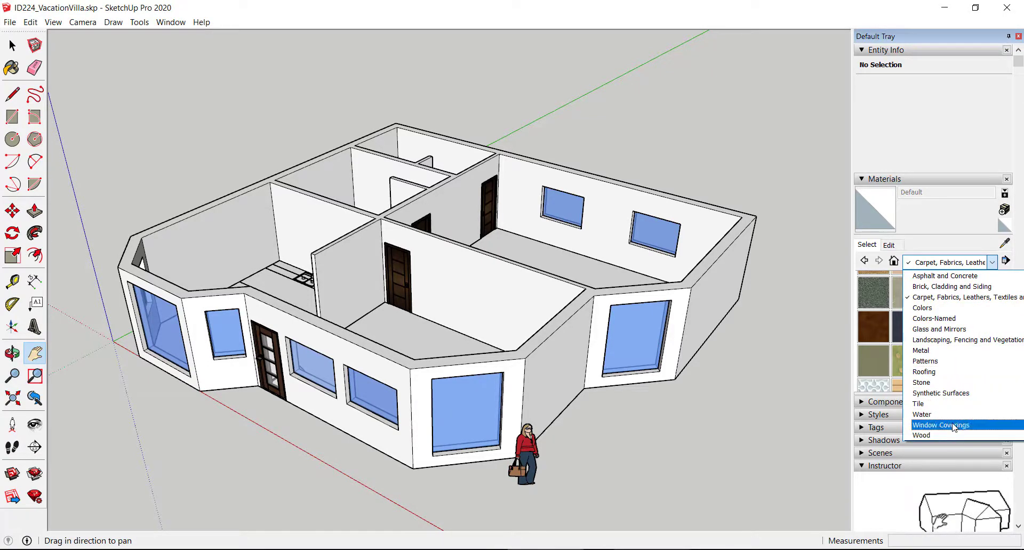
{"action": "left_click", "coordinate": [990, 264]}
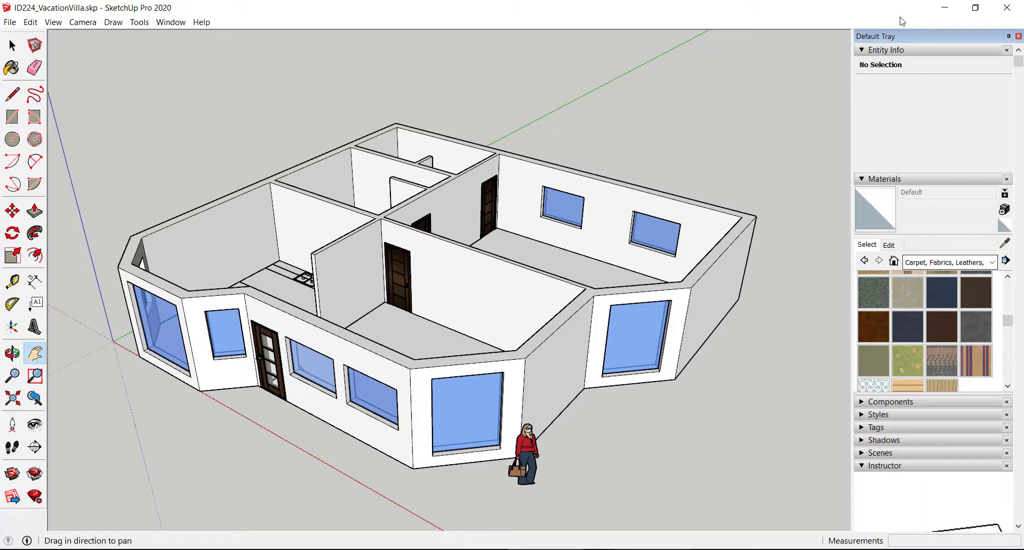
Step: Close the Default Tray, show it again and view the list of panels it can contain
{"action": "left_click", "coordinate": [1018, 37]}
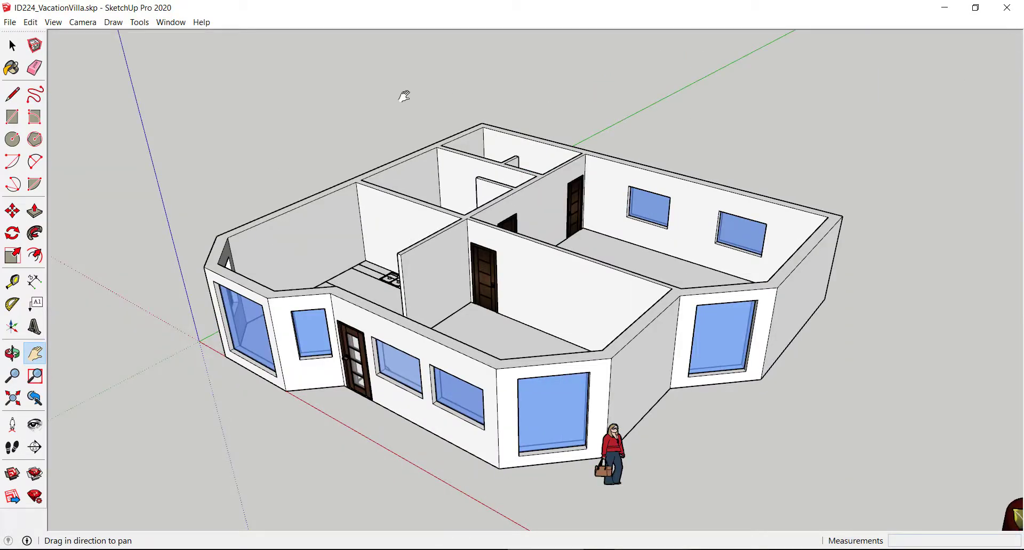
{"action": "left_click", "coordinate": [172, 22]}
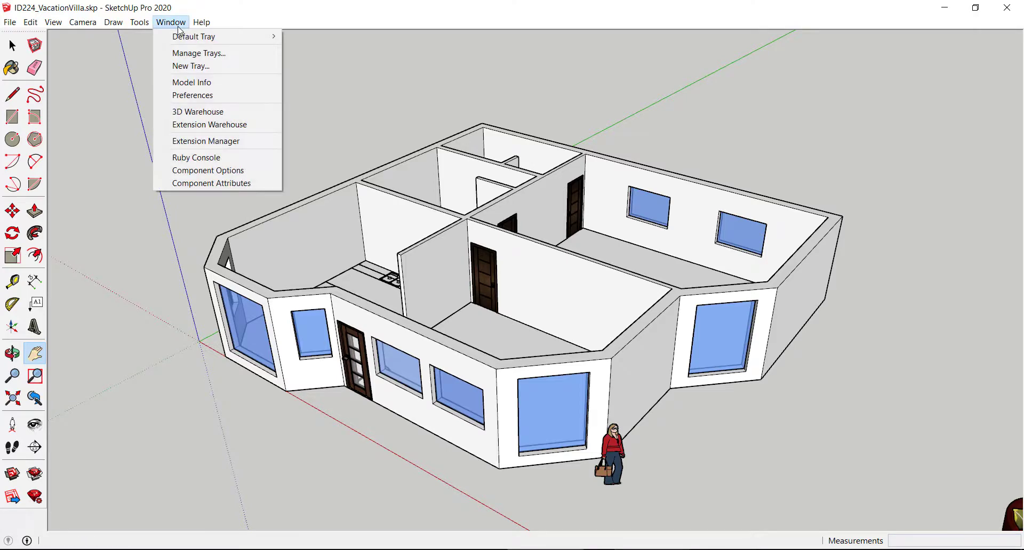
{"action": "mouse_move", "coordinate": [181, 37]}
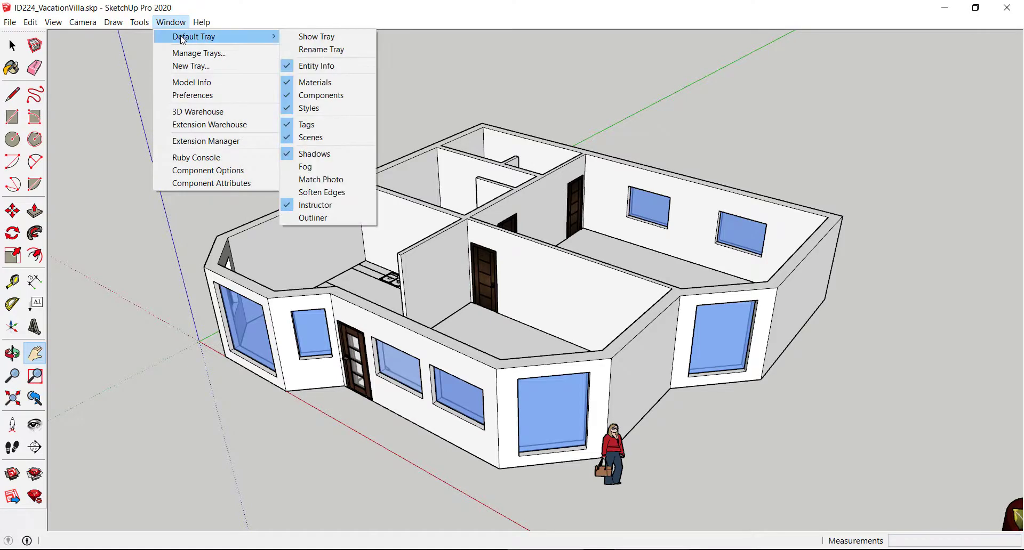
{"action": "left_click", "coordinate": [335, 37]}
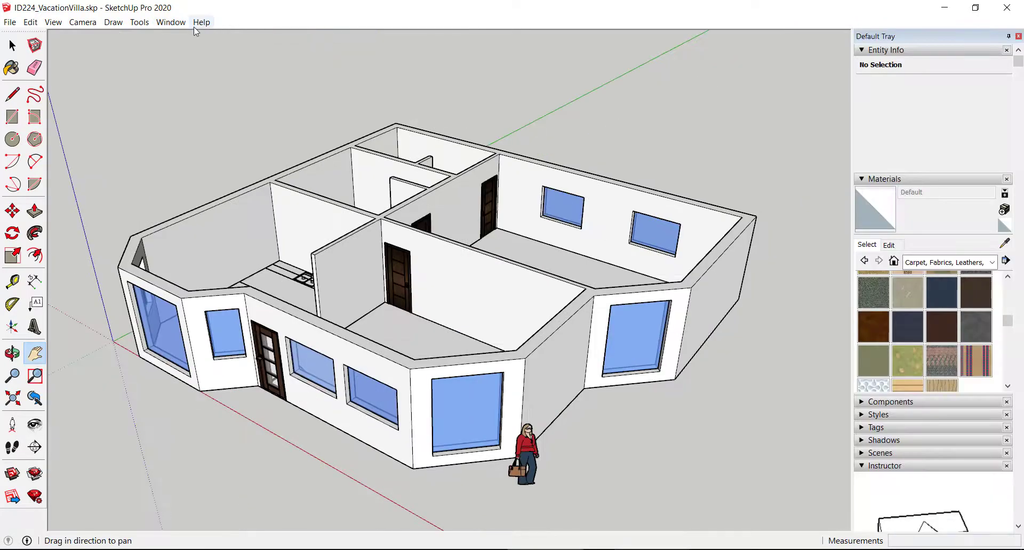
{"action": "left_click", "coordinate": [172, 23]}
{"action": "mouse_move", "coordinate": [184, 37]}
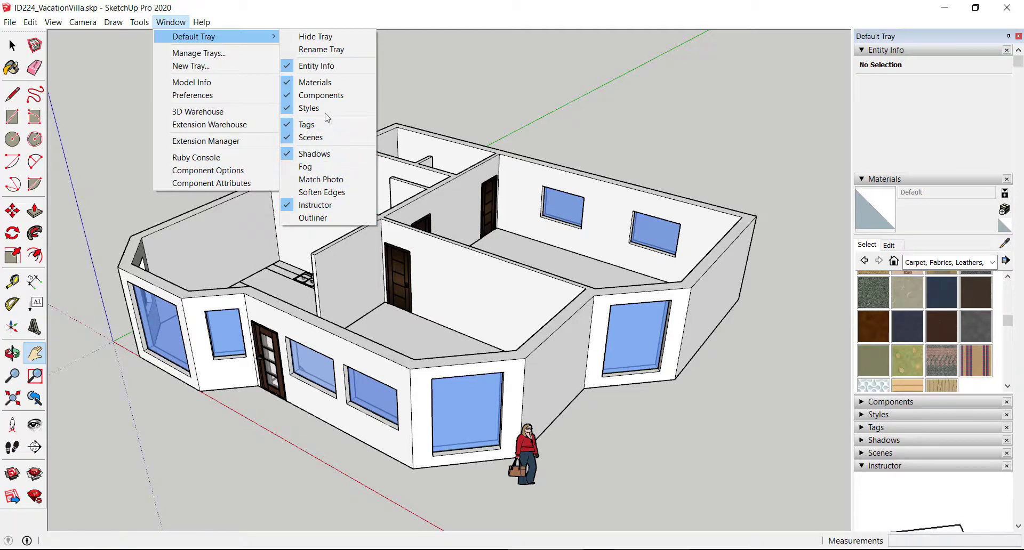
{"action": "left_click", "coordinate": [316, 16]}
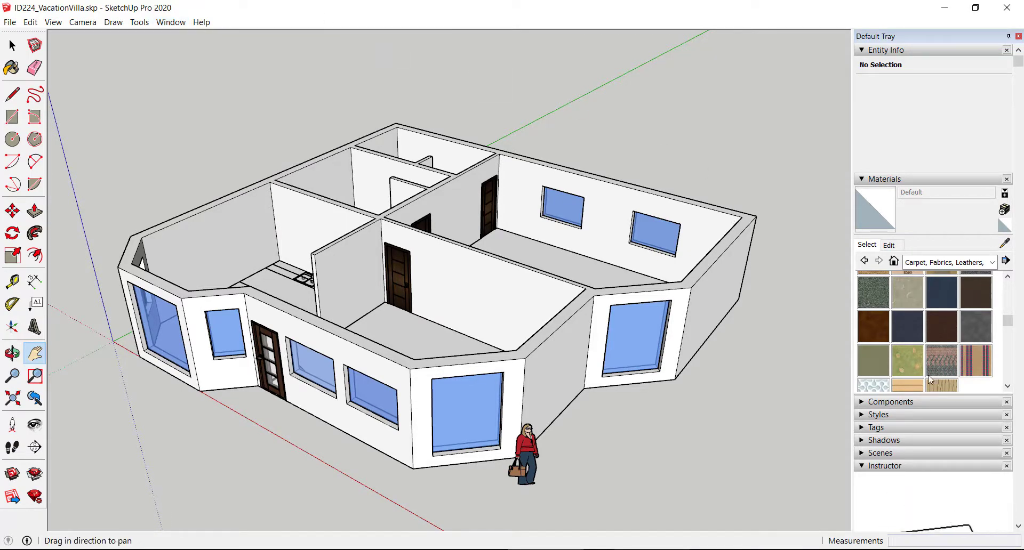
Step: Browse the Asphalt and Concrete, Brick, Cladding and Siding, and Colors material collections, and return to Carpet, Fabrics, Leathers, Textiles
{"action": "left_click", "coordinate": [993, 264]}
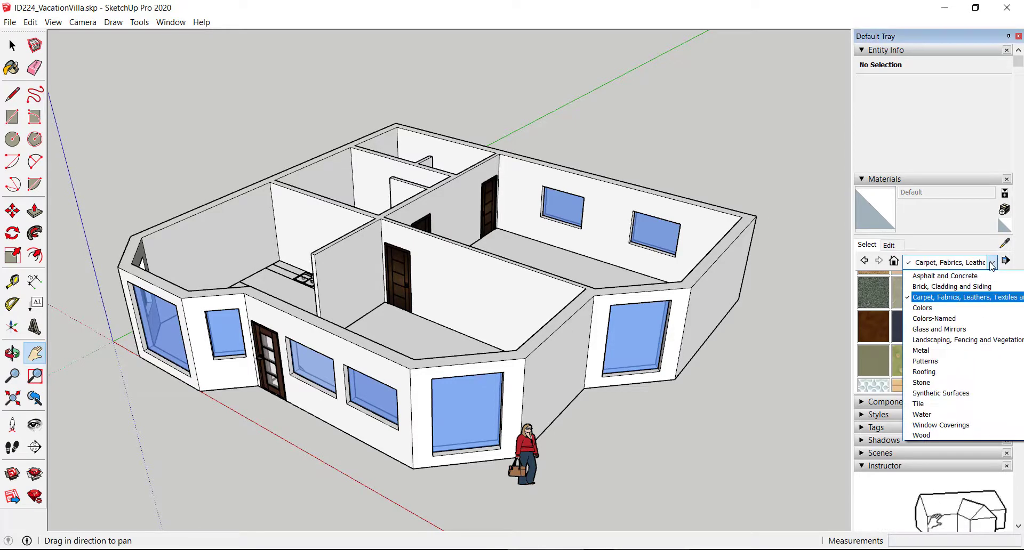
{"action": "left_click", "coordinate": [968, 277]}
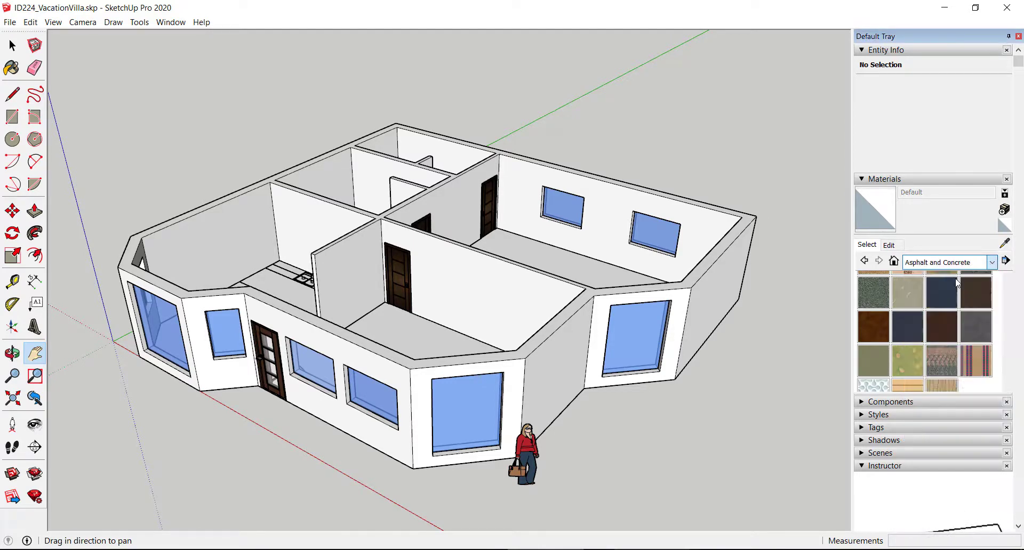
{"action": "left_click", "coordinate": [991, 264]}
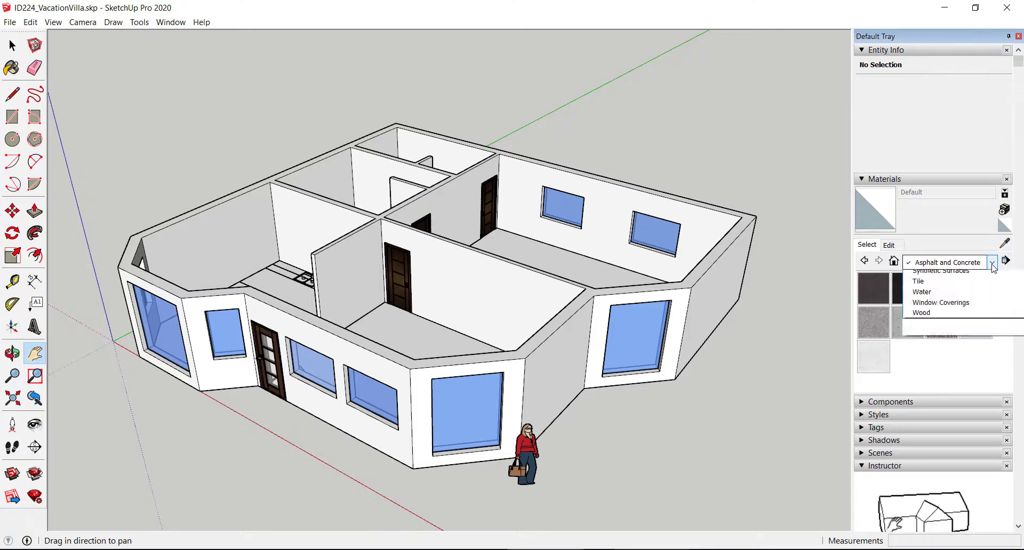
{"action": "left_click", "coordinate": [978, 284]}
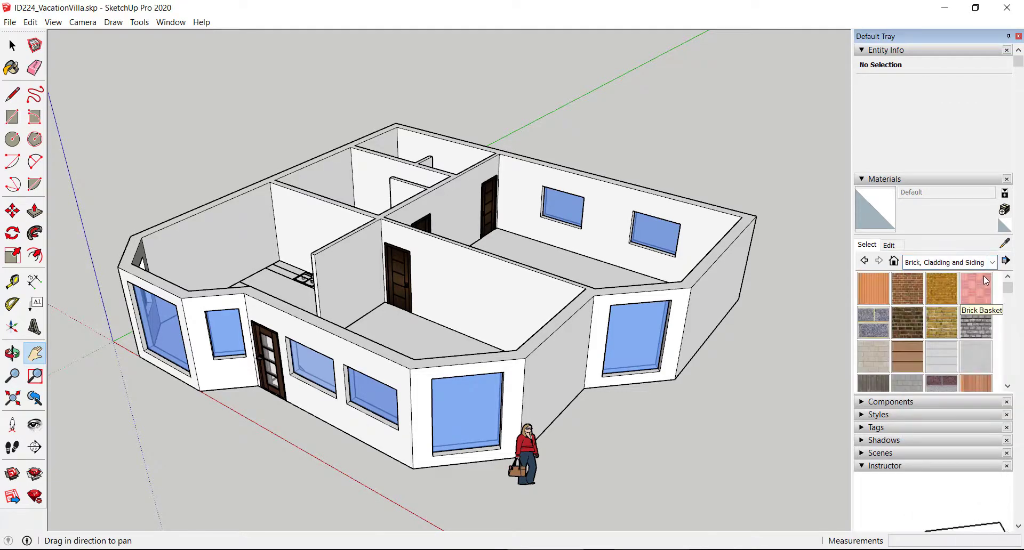
{"action": "left_click", "coordinate": [992, 264]}
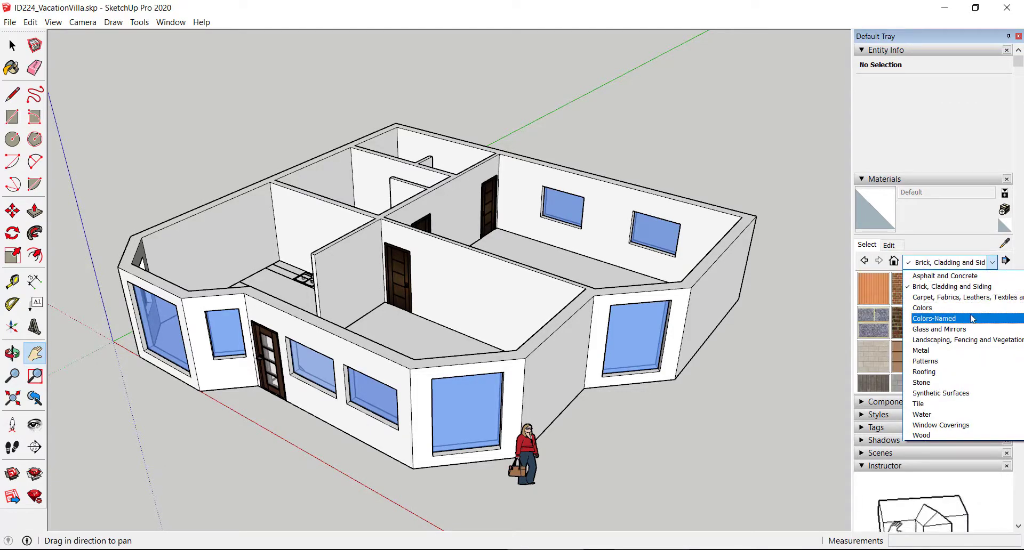
{"action": "left_click", "coordinate": [969, 307]}
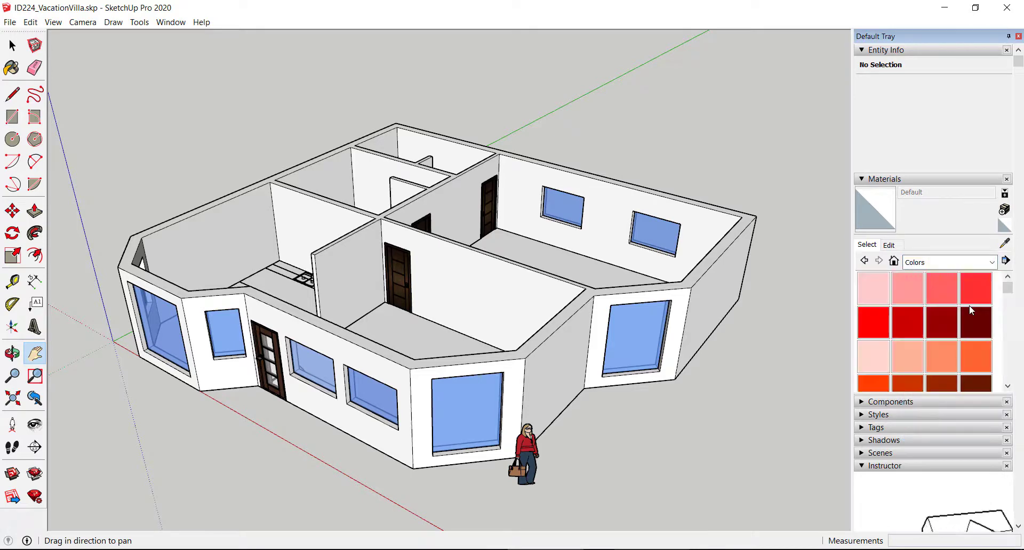
{"action": "left_click", "coordinate": [991, 265]}
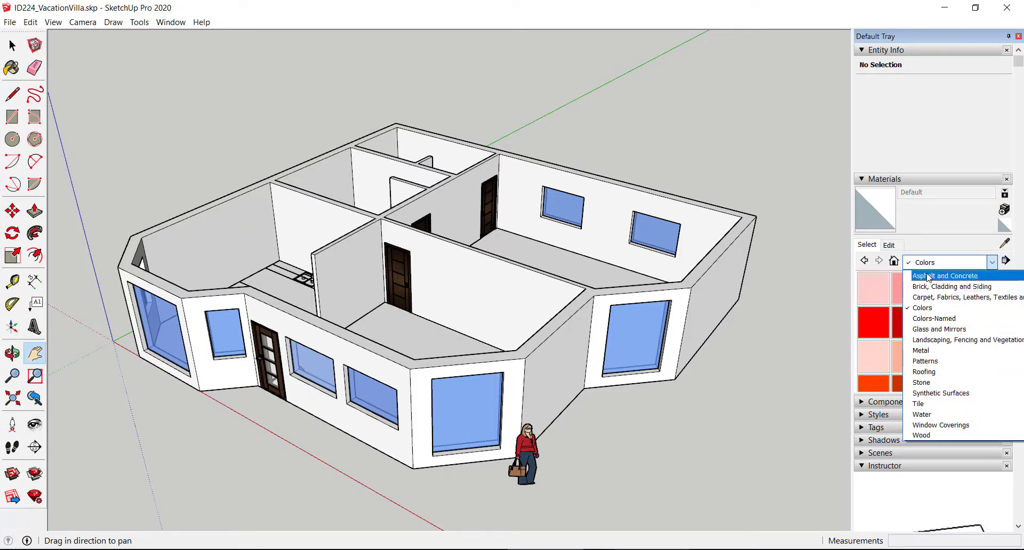
{"action": "left_click", "coordinate": [947, 297]}
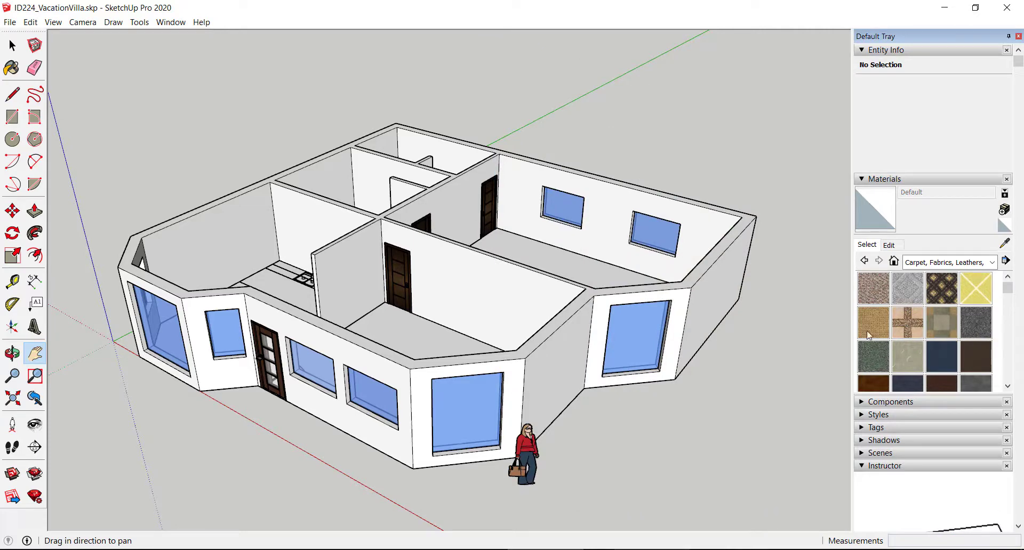
Step: Try painting the ungrouped-looking villa as a whole, floors and walls together, with Carpet Diamond Yellow
{"action": "left_click", "coordinate": [976, 297]}
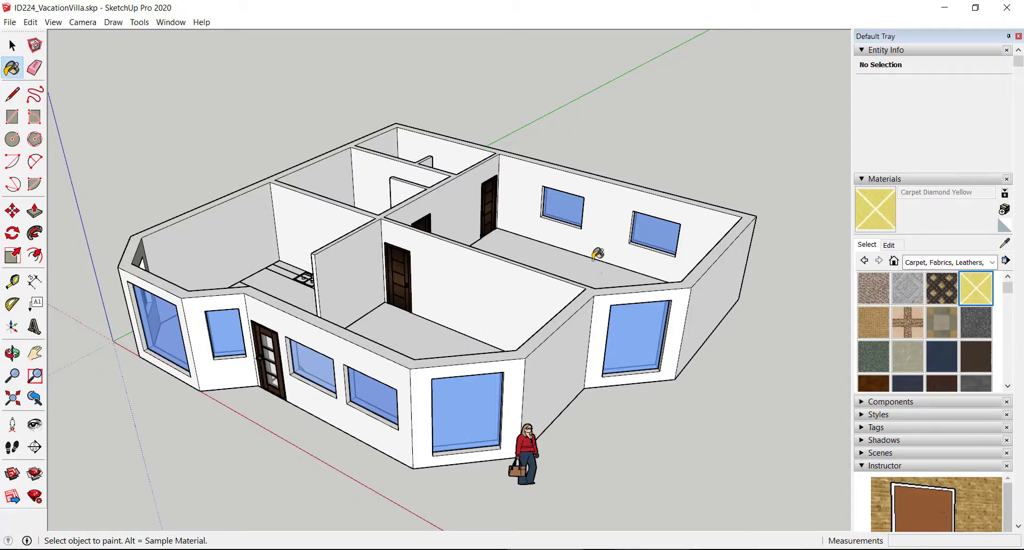
{"action": "middle_click_drag", "start_coordinate": [481, 327], "coordinate": [424, 406]}
{"action": "left_click", "coordinate": [383, 324]}
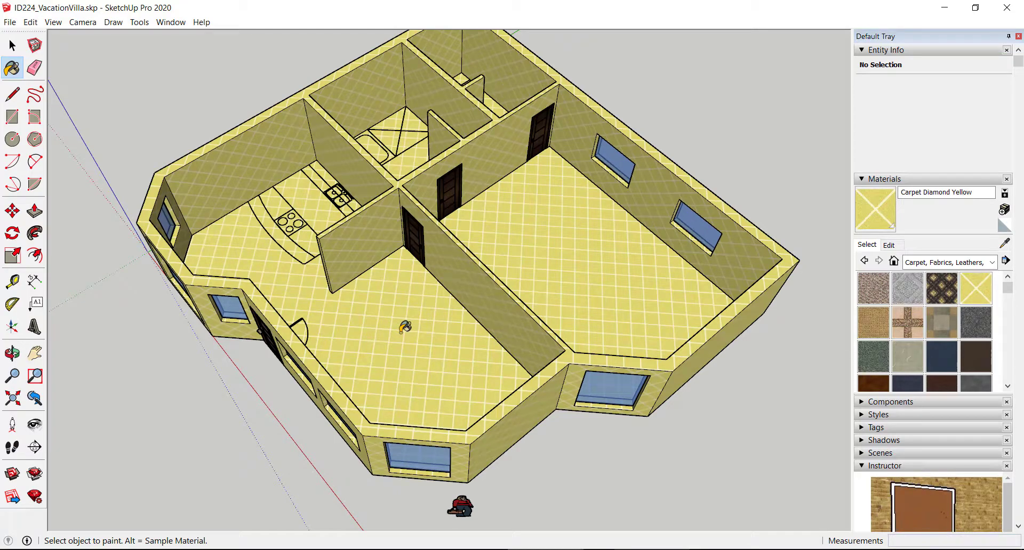
Step: Undo the Carpet Diamond Yellow paint on the whole villa group
{"action": "middle_click_drag", "start_coordinate": [405, 327], "coordinate": [378, 272]}
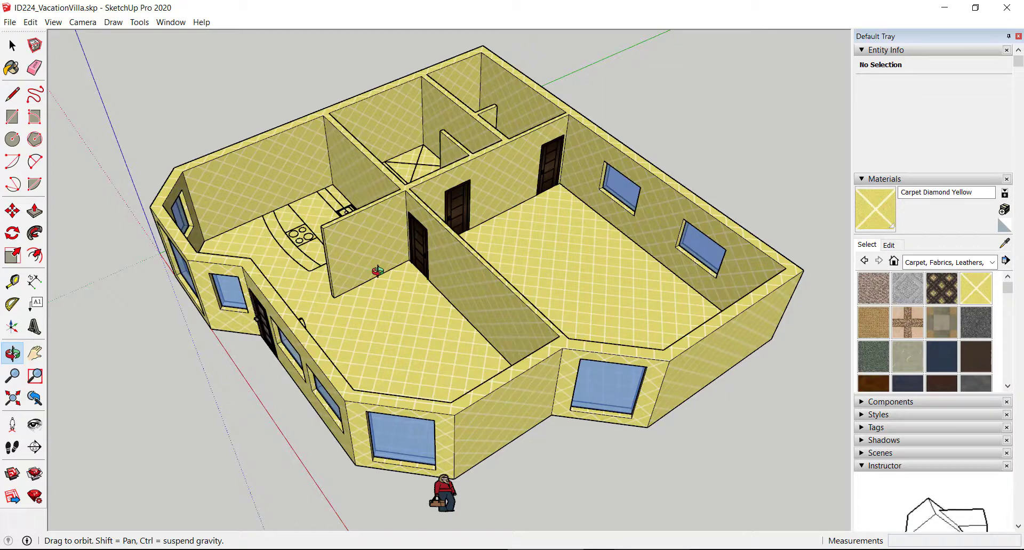
{"action": "key", "text": "b"}
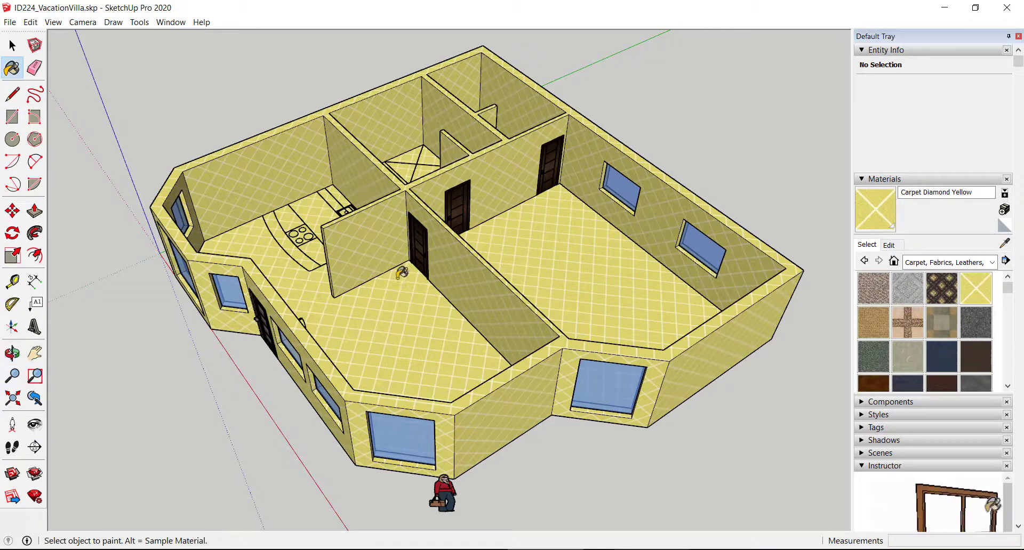
{"action": "key", "text": "ctrl+z"}
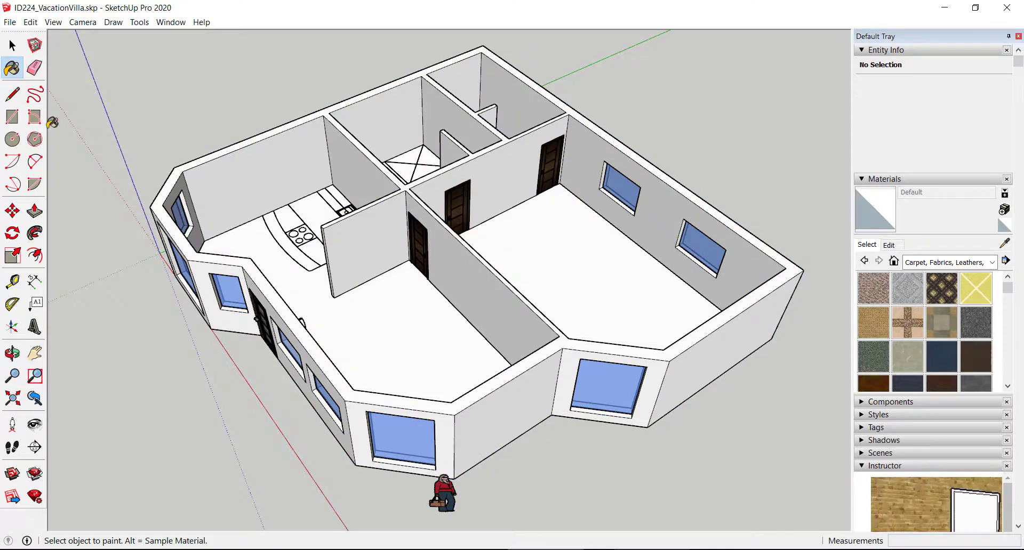
Step: Open the villa group for editing and paint only the joined kitchen and living area floor with Carpet Diamond Yellow
{"action": "left_click", "coordinate": [12, 46]}
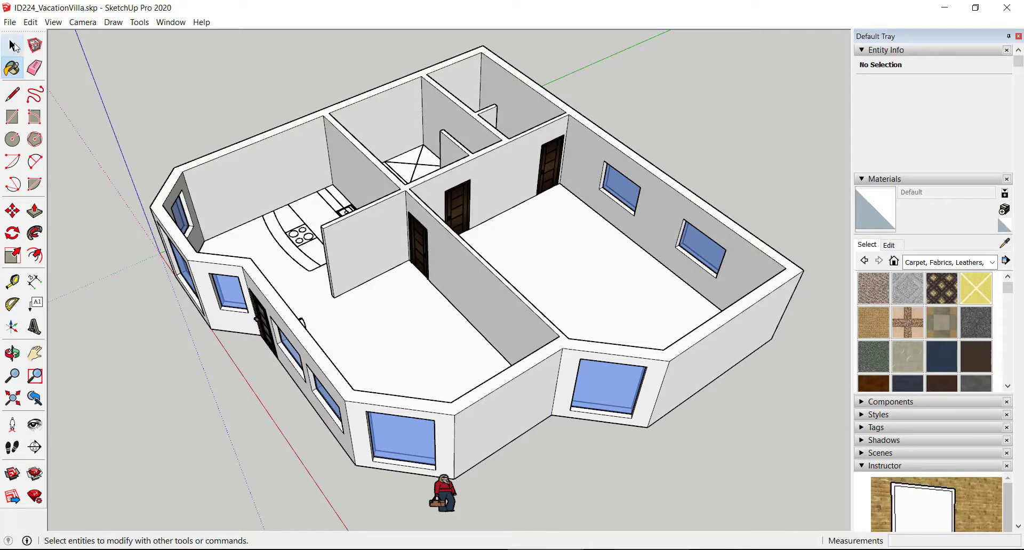
{"action": "left_click", "coordinate": [395, 308]}
{"action": "right_click", "coordinate": [394, 309]}
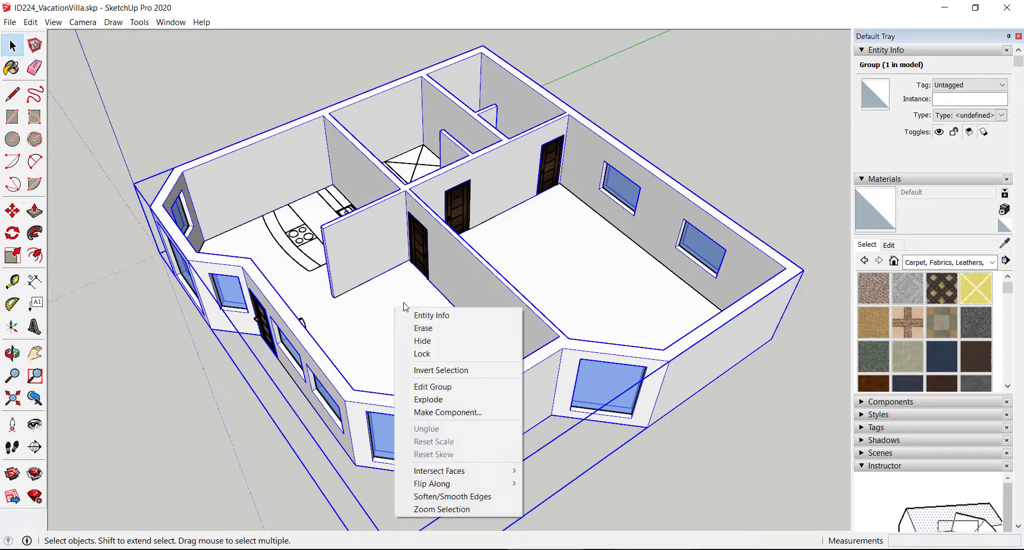
{"action": "left_click", "coordinate": [442, 387]}
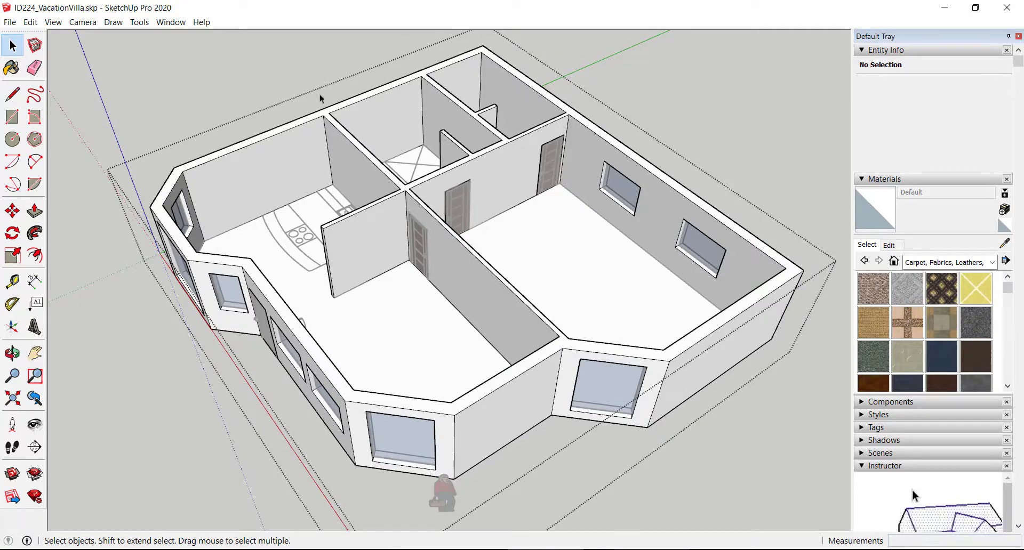
{"action": "left_click", "coordinate": [977, 288]}
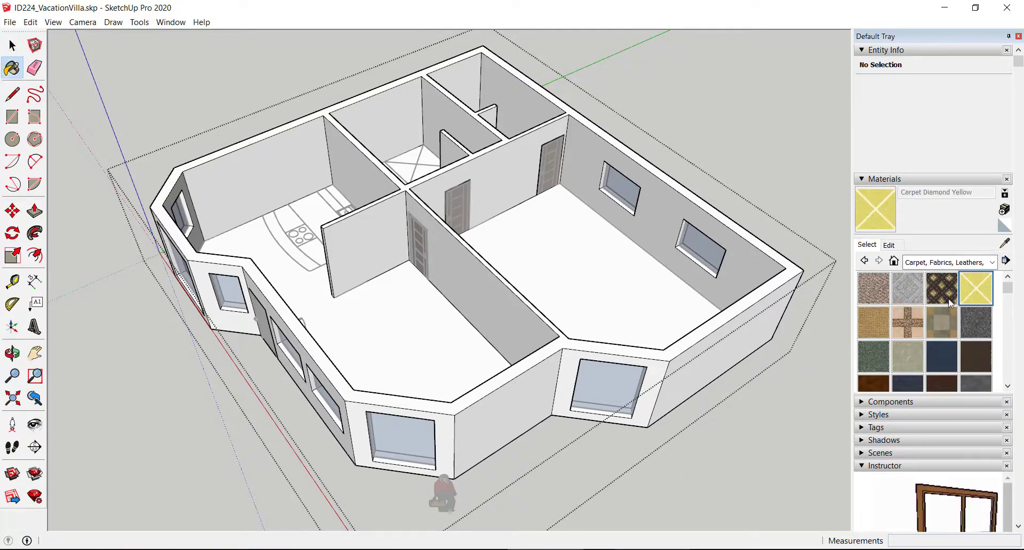
{"action": "left_click", "coordinate": [370, 324]}
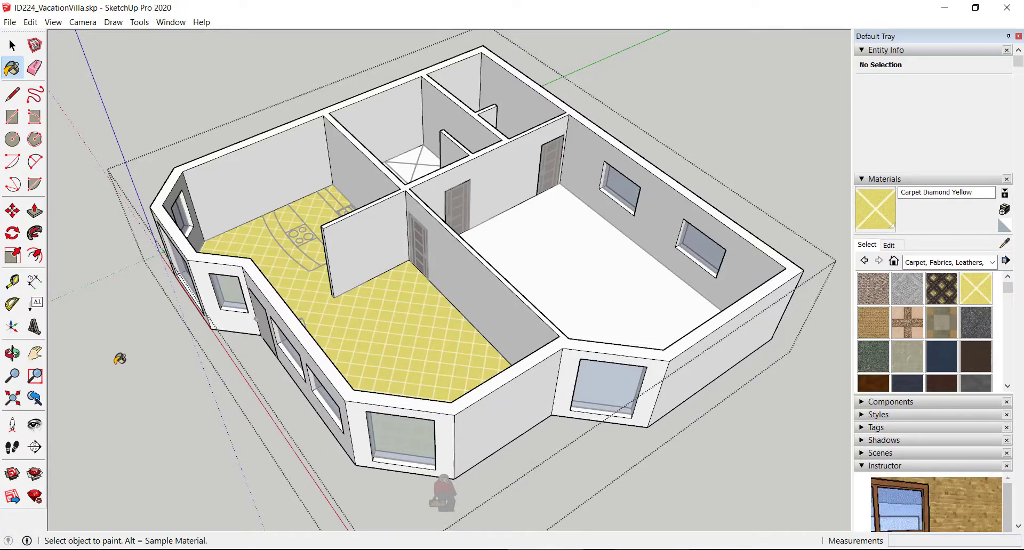
Step: Draw a line about 6' 8" long across the floor from the partition wall's free end to the wall corner beside the front door
{"action": "middle_click_drag", "start_coordinate": [340, 363], "coordinate": [548, 430]}
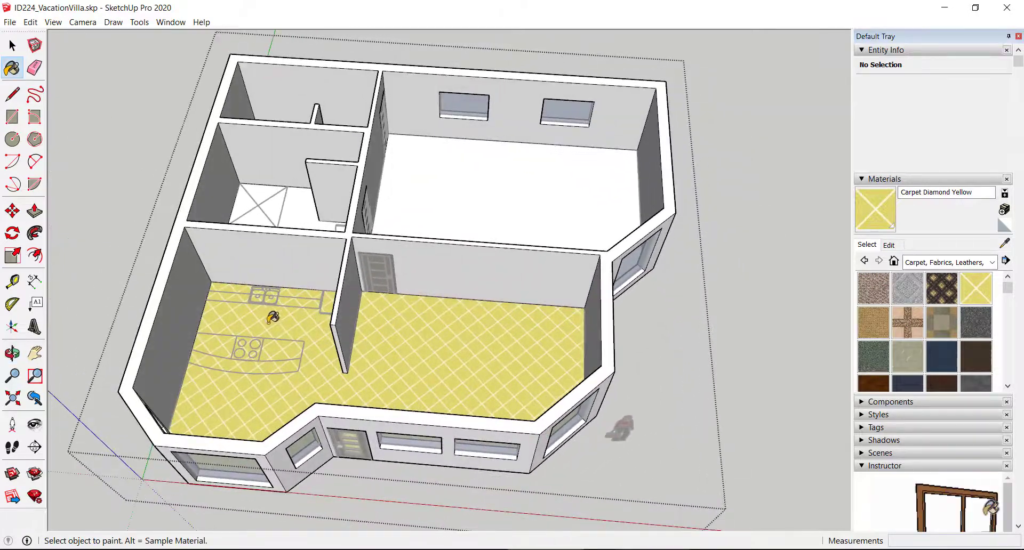
{"action": "middle_click_drag", "start_coordinate": [423, 319], "coordinate": [240, 416]}
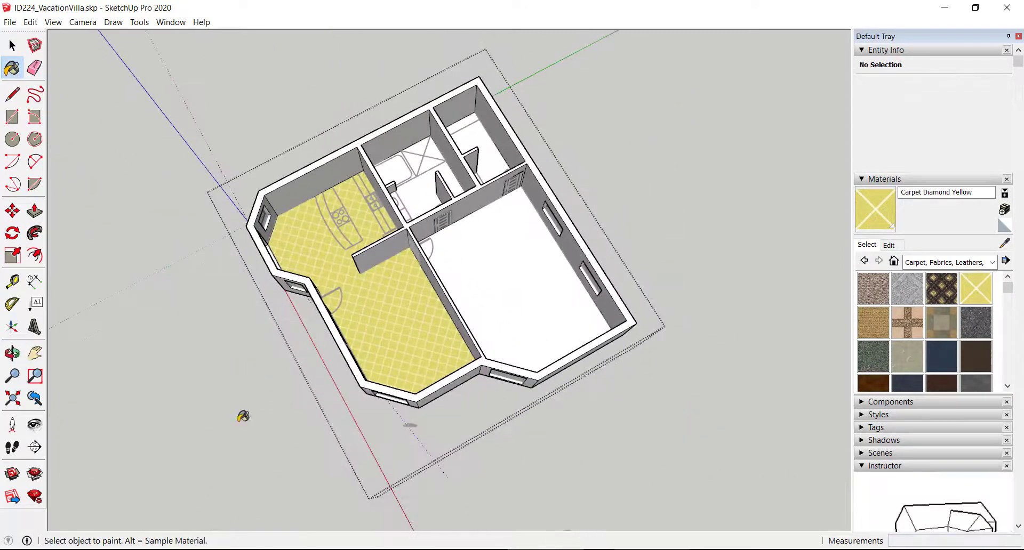
{"action": "scroll", "coordinate": [331, 291], "scroll_direction": "up", "scroll_amount": 6}
{"action": "scroll", "coordinate": [353, 272], "scroll_direction": "up", "scroll_amount": 5}
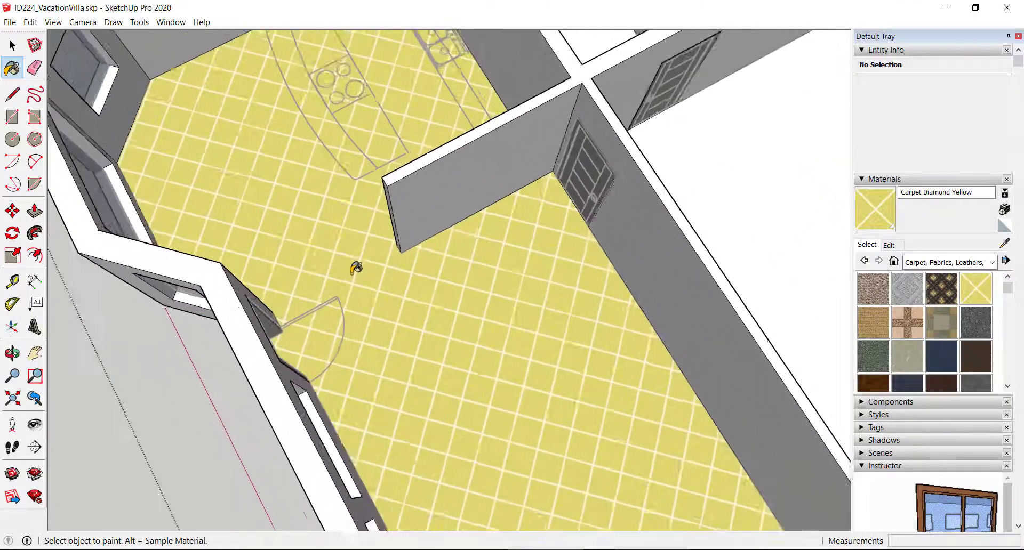
{"action": "left_click", "coordinate": [12, 93]}
{"action": "scroll", "coordinate": [406, 251], "scroll_direction": "up", "scroll_amount": 3}
{"action": "scroll", "coordinate": [407, 250], "scroll_direction": "up", "scroll_amount": 3}
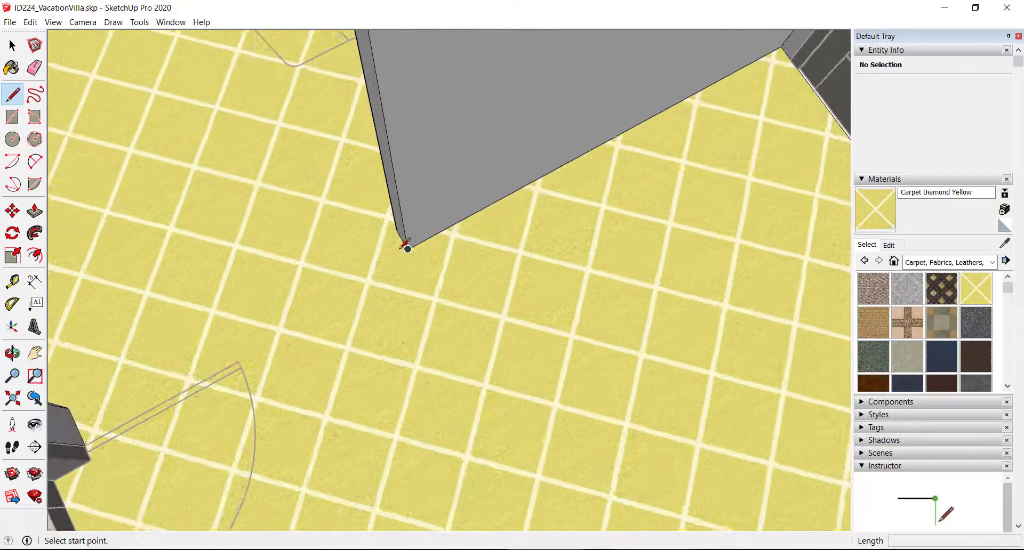
{"action": "left_click", "coordinate": [403, 239]}
{"action": "scroll", "coordinate": [389, 251], "scroll_direction": "down", "scroll_amount": 3}
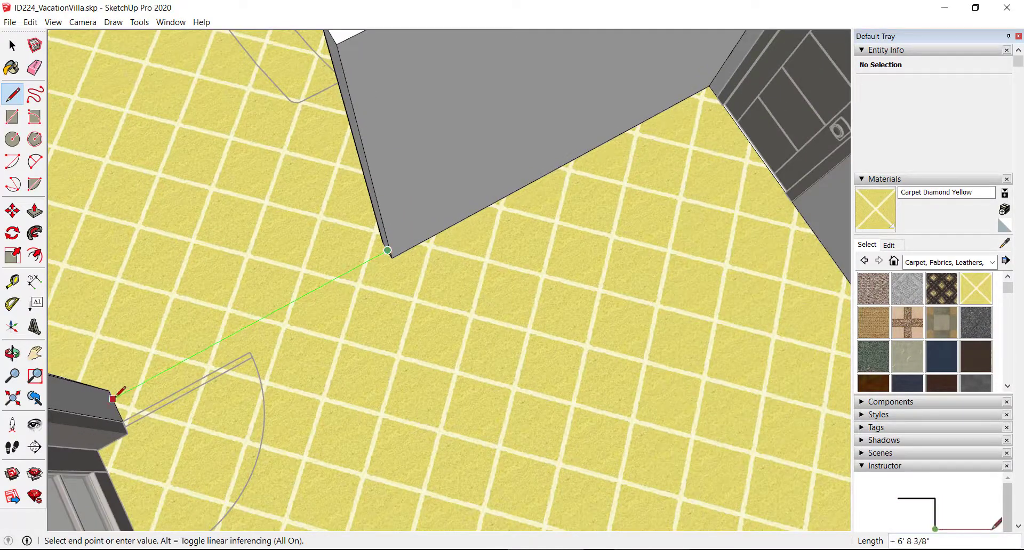
{"action": "left_click", "coordinate": [112, 399]}
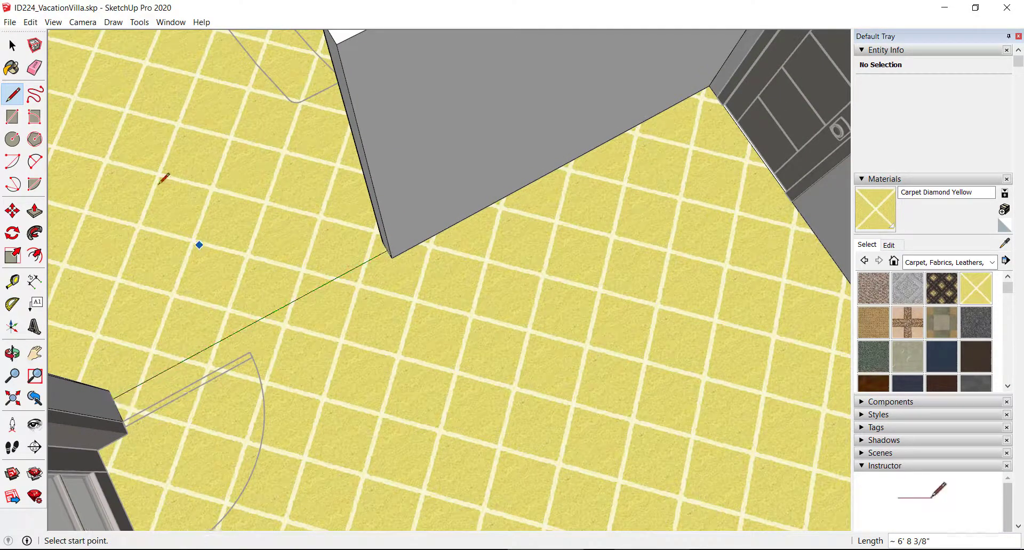
{"action": "left_click", "coordinate": [12, 45]}
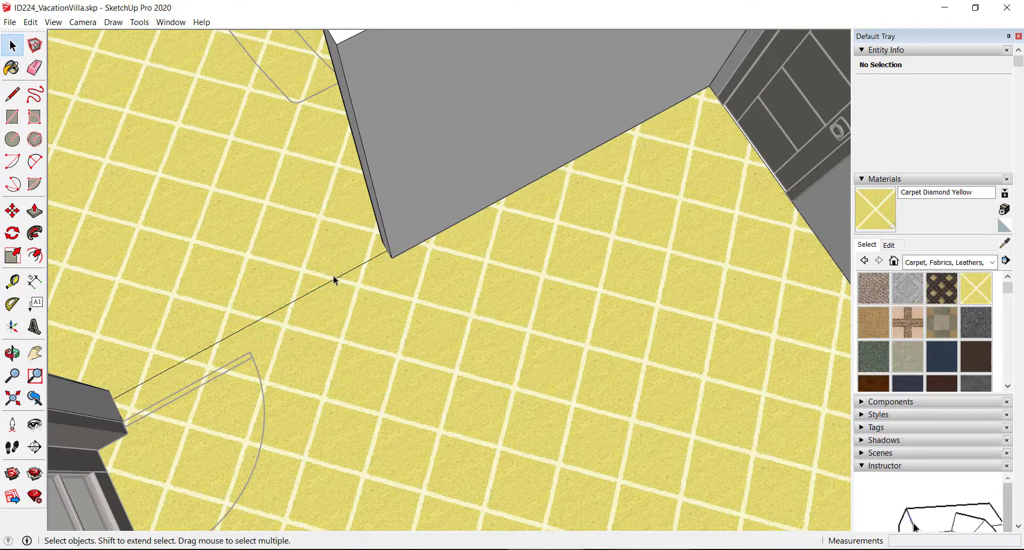
Step: Try Square Glass Tile 02 and Square Glass Tile 03 from the Tile collection on the kitchen floor
{"action": "left_click", "coordinate": [981, 263]}
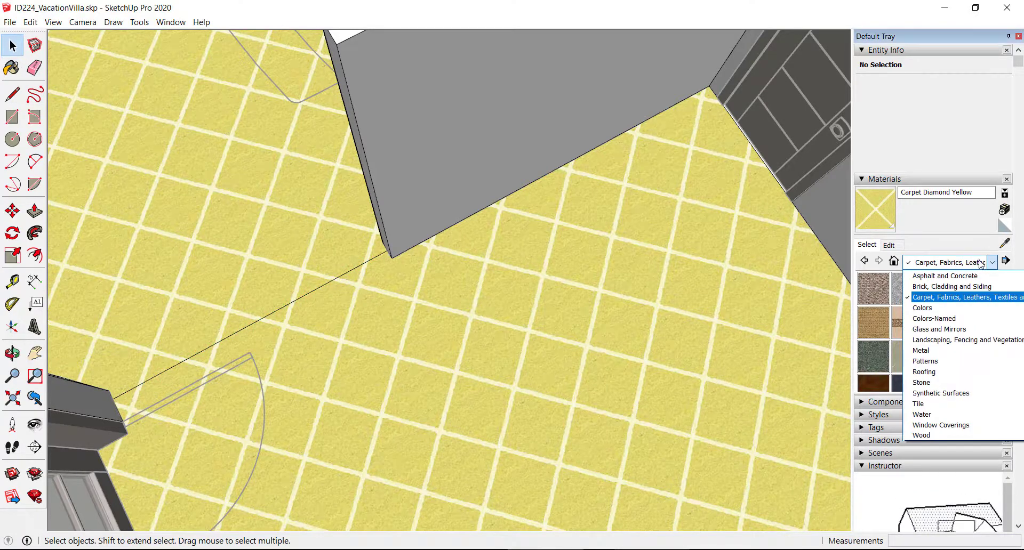
{"action": "left_click", "coordinate": [938, 398]}
{"action": "scroll", "coordinate": [942, 352], "scroll_direction": "down", "scroll_amount": 3}
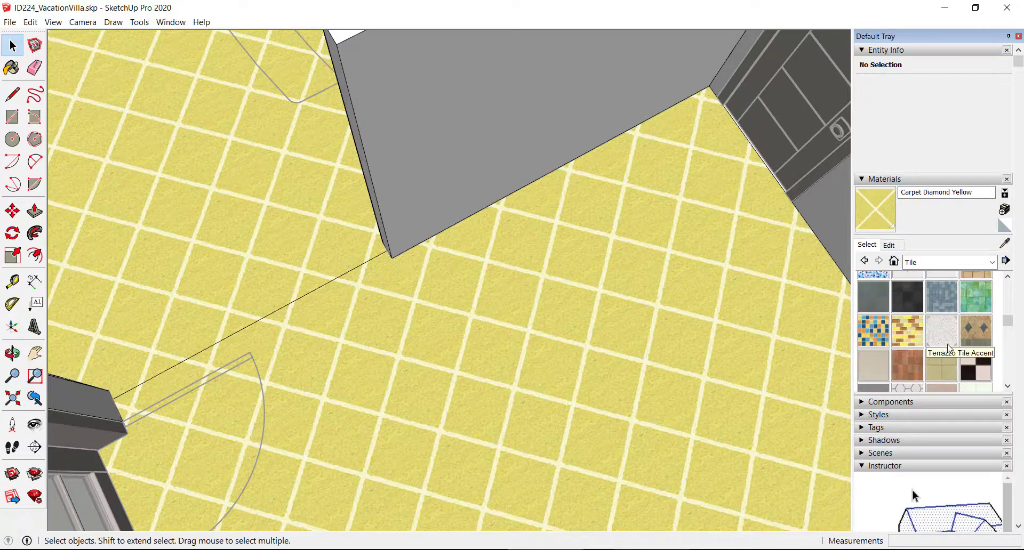
{"action": "left_click", "coordinate": [977, 297]}
{"action": "left_click", "coordinate": [255, 240]}
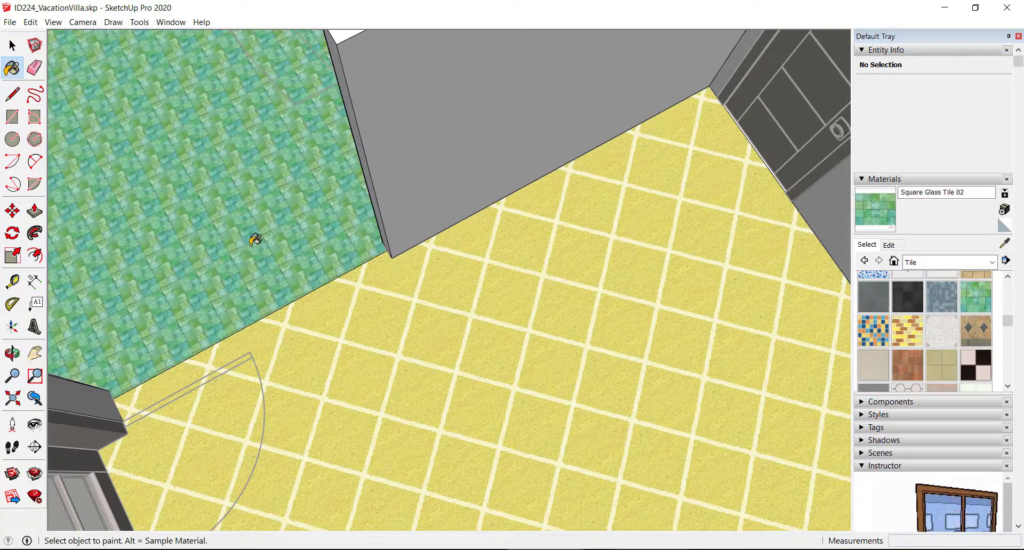
{"action": "scroll", "coordinate": [320, 266], "scroll_direction": "down", "scroll_amount": 8}
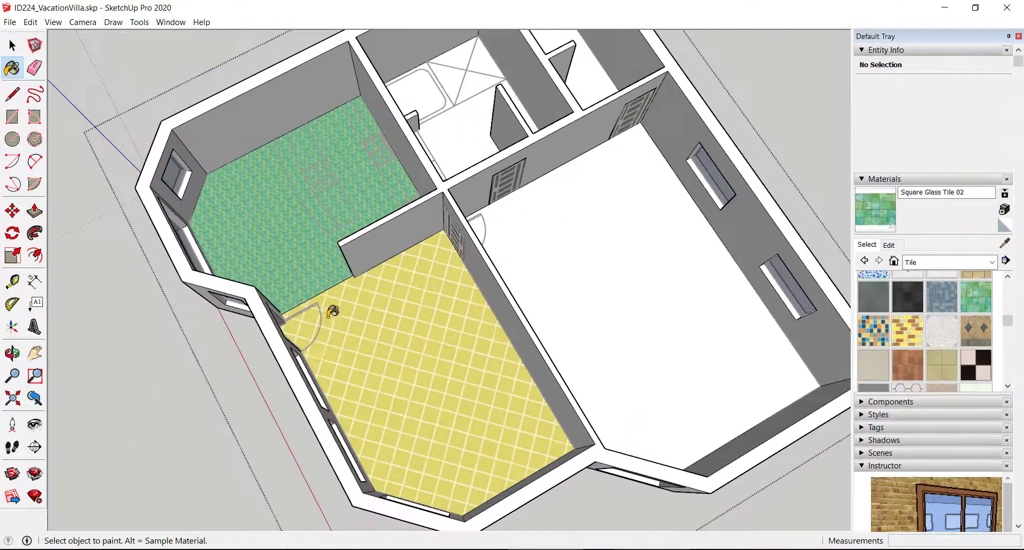
{"action": "middle_click_drag", "start_coordinate": [333, 311], "coordinate": [702, 359]}
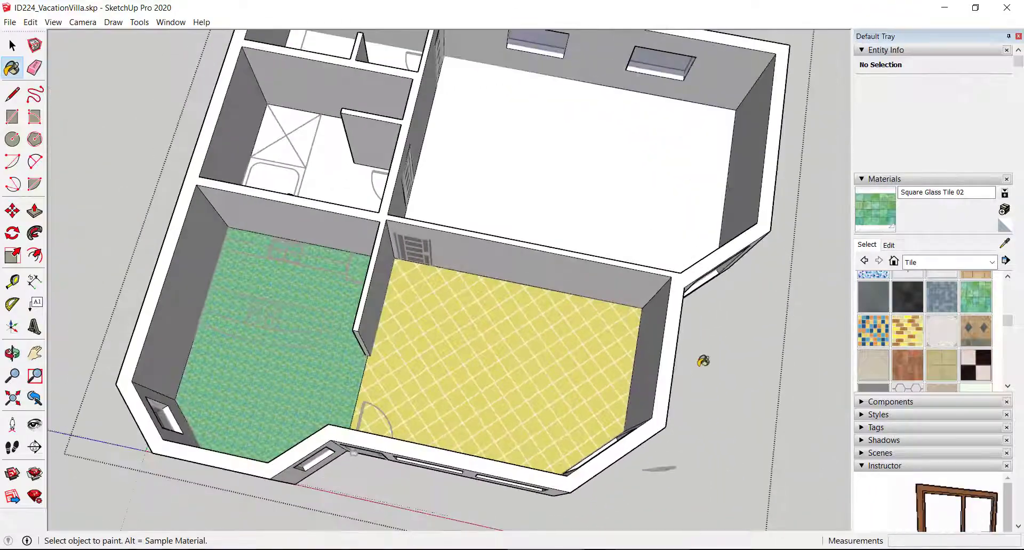
{"action": "left_click", "coordinate": [872, 330]}
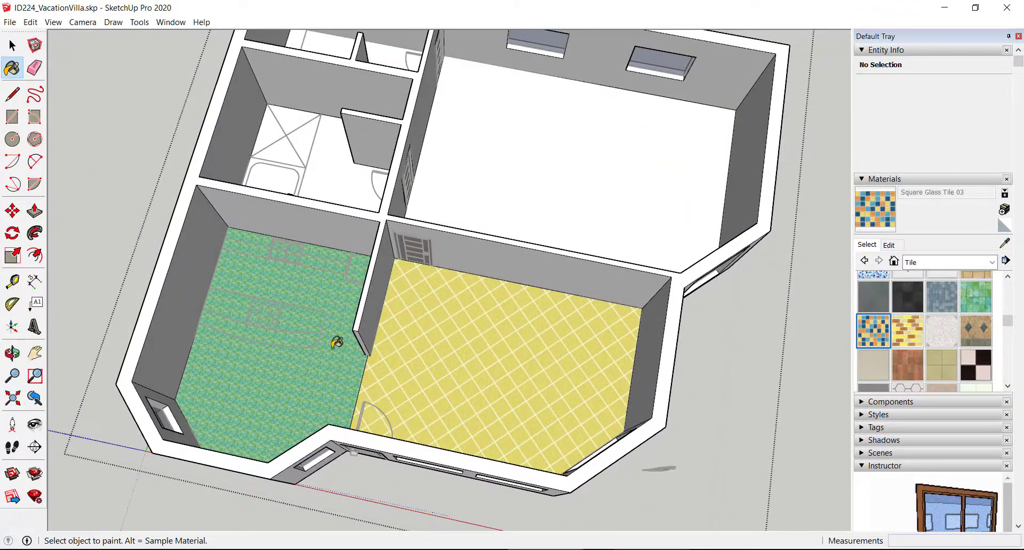
{"action": "left_click", "coordinate": [334, 346]}
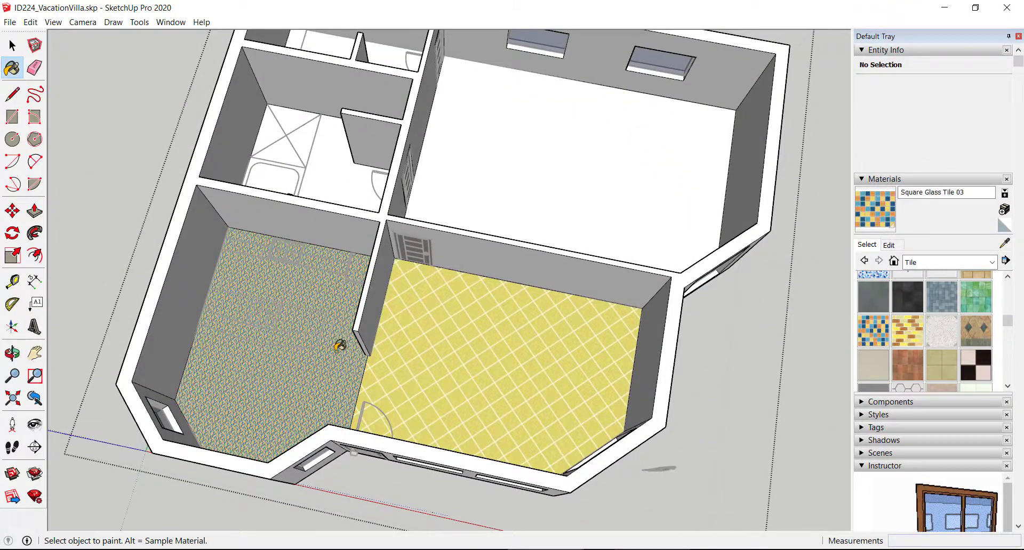
Step: Repaint the kitchen floor with Slate Light Tile
{"action": "left_click", "coordinate": [908, 299]}
{"action": "left_click", "coordinate": [315, 388]}
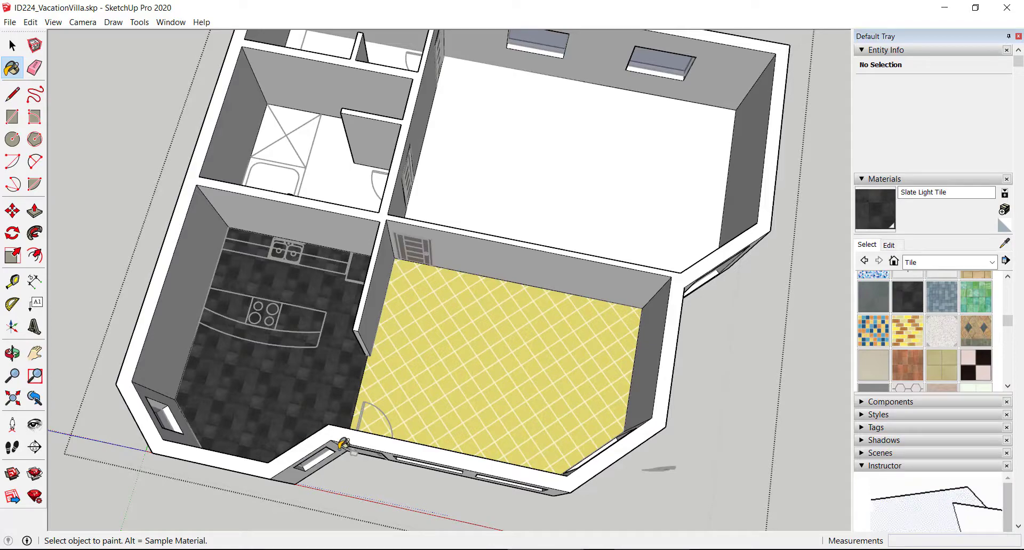
{"action": "middle_click_drag", "start_coordinate": [464, 359], "coordinate": [581, 245]}
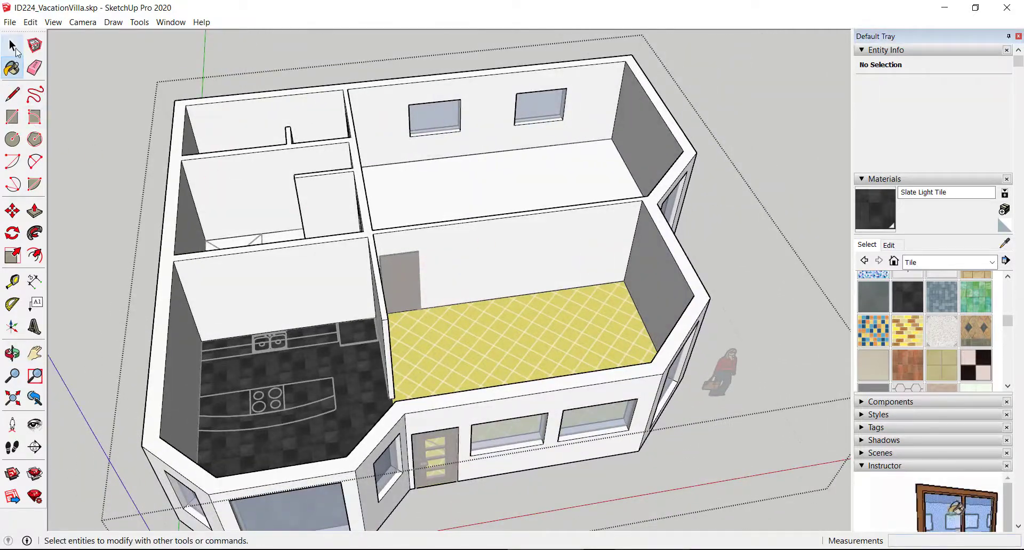
{"action": "left_click", "coordinate": [12, 47]}
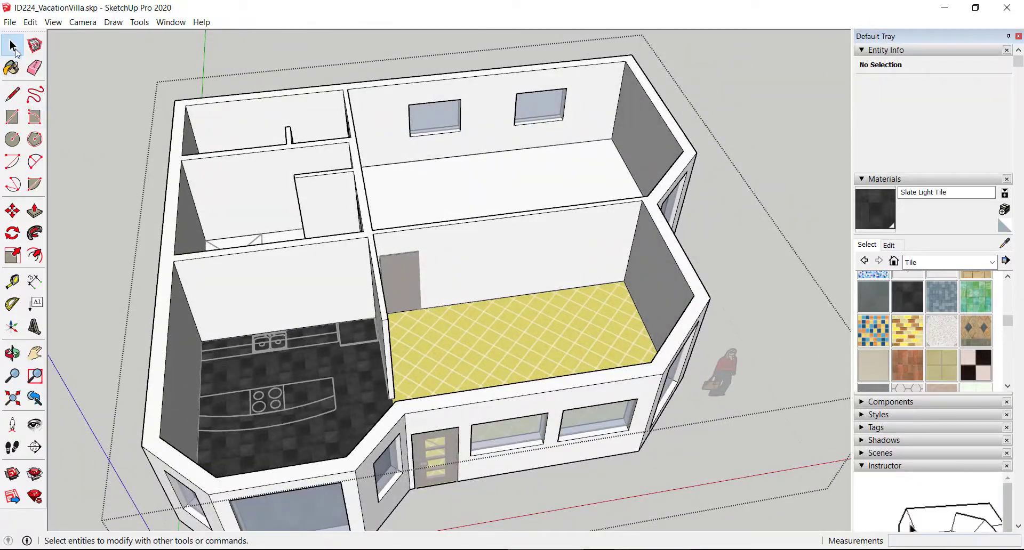
Step: Try Color E05 from the Colors collection on the living area's long wall with the door, and repaint it with Color E06
{"action": "left_click", "coordinate": [993, 262]}
{"action": "scroll", "coordinate": [939, 307], "scroll_direction": "down", "scroll_amount": 5}
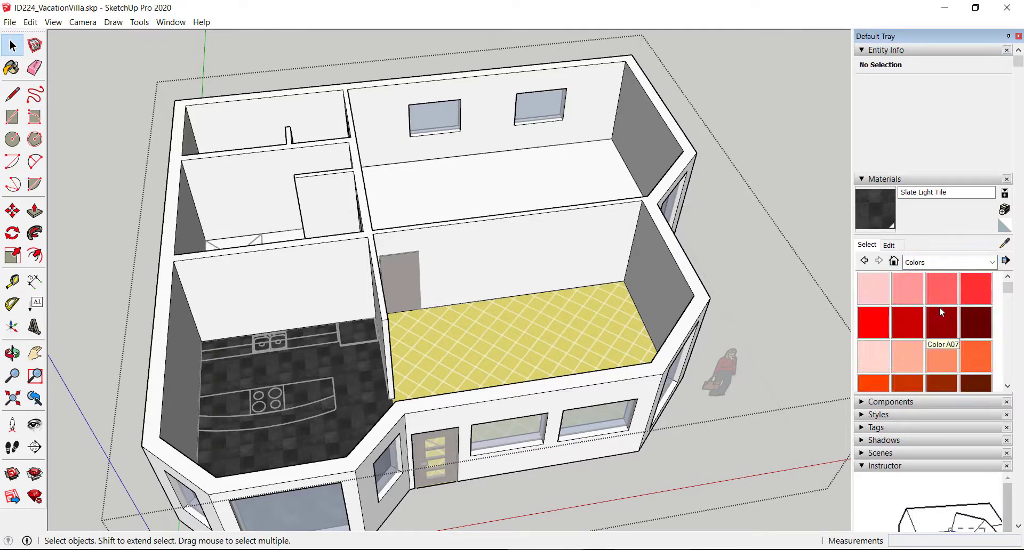
{"action": "scroll", "coordinate": [941, 320], "scroll_direction": "down", "scroll_amount": 3}
{"action": "scroll", "coordinate": [962, 343], "scroll_direction": "down", "scroll_amount": 3}
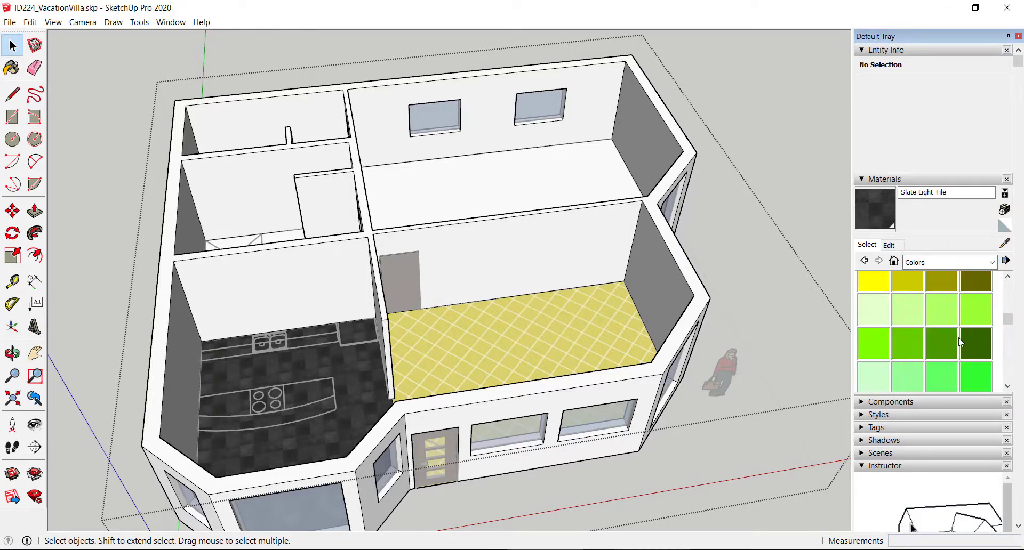
{"action": "left_click", "coordinate": [871, 279]}
{"action": "left_click", "coordinate": [549, 268]}
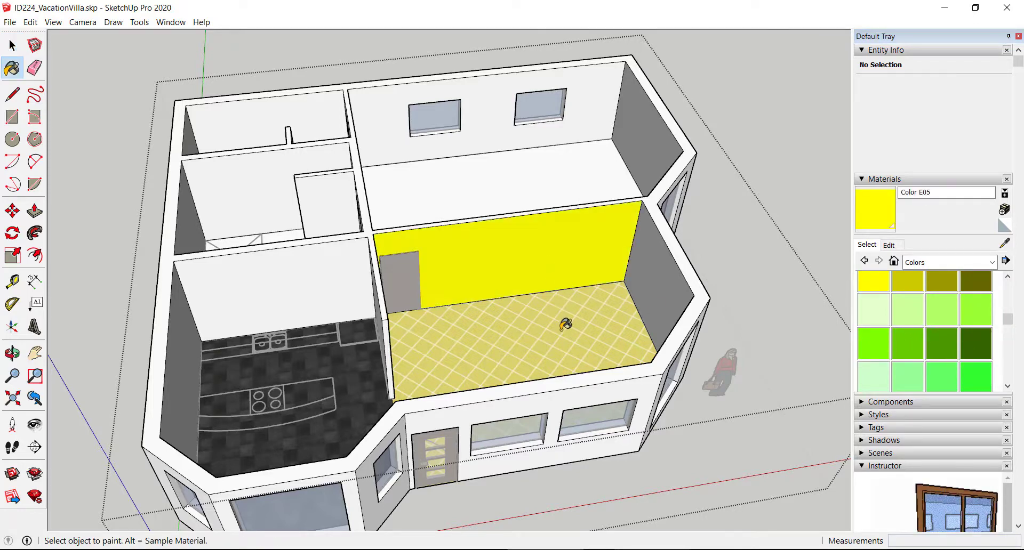
{"action": "left_click", "coordinate": [907, 281]}
{"action": "left_click", "coordinate": [528, 230]}
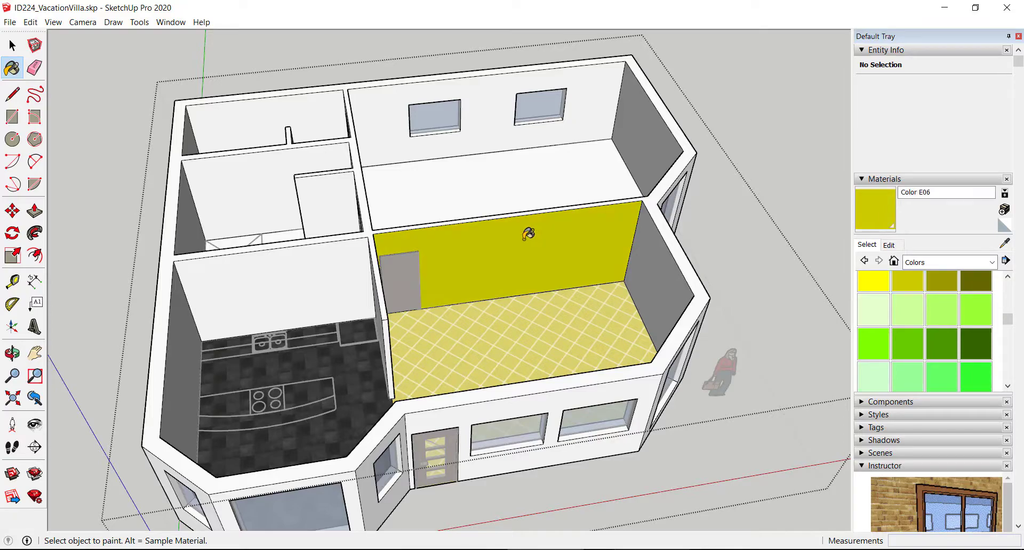
Step: Draw a line about 10' 3" long across the living area's unpainted end wall, parallel to the floor, to split off a lower band
{"action": "mouse_move", "coordinate": [608, 302]}
{"action": "middle_mouse_down"}
{"action": "mouse_move", "coordinate": [647, 276]}
{"action": "mouse_move", "coordinate": [699, 288]}
{"action": "mouse_move", "coordinate": [419, 238]}
{"action": "mouse_move", "coordinate": [663, 314]}
{"action": "mouse_move", "coordinate": [695, 267]}
{"action": "middle_mouse_up"}
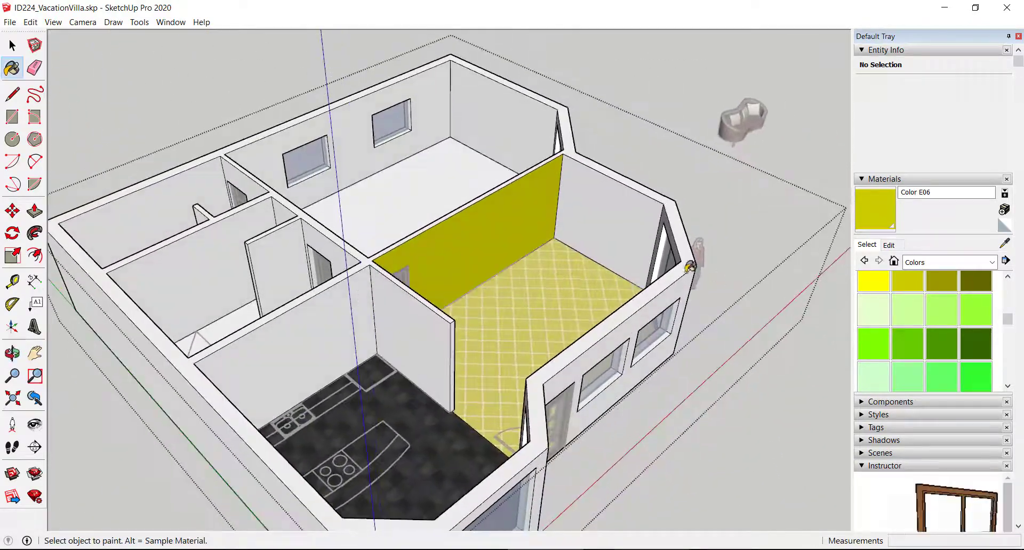
{"action": "scroll", "coordinate": [594, 206], "scroll_direction": "up", "scroll_amount": 5}
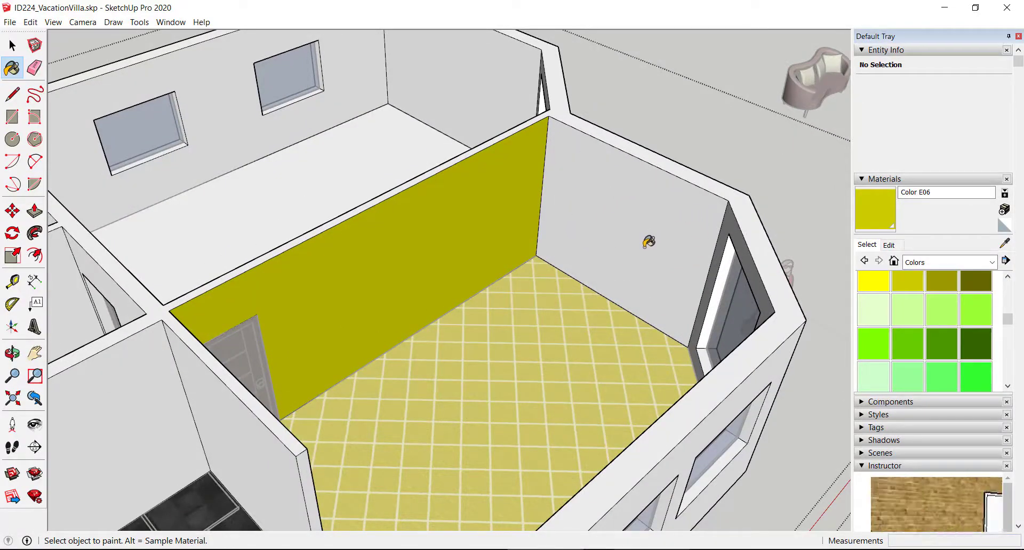
{"action": "left_click", "coordinate": [12, 94]}
{"action": "left_click", "coordinate": [540, 208]}
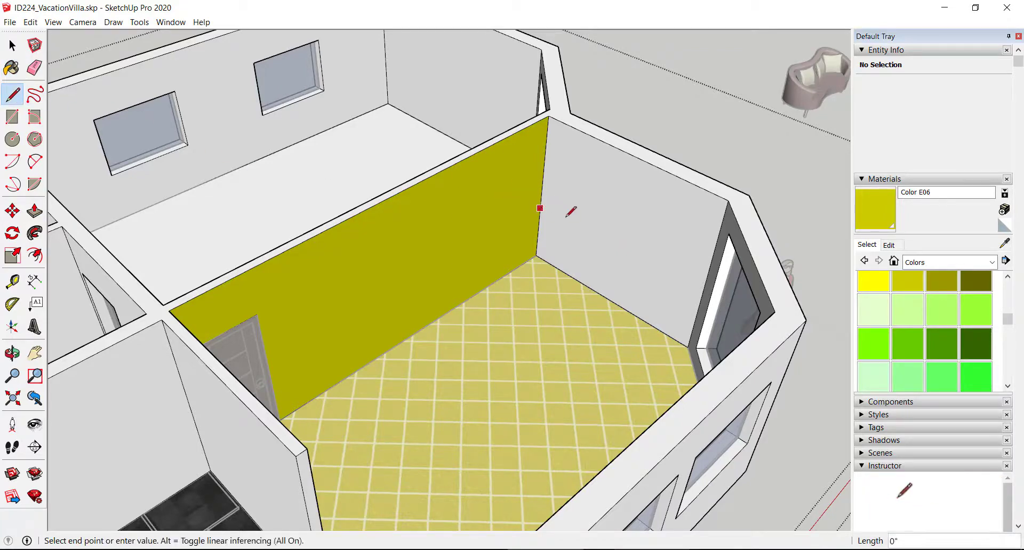
{"action": "left_click", "coordinate": [702, 297]}
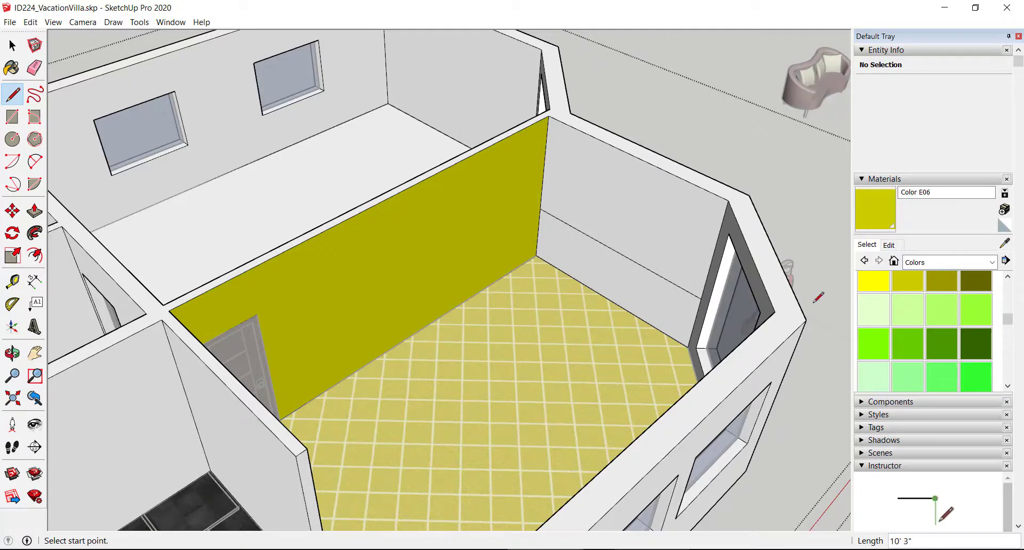
{"action": "left_click", "coordinate": [639, 292]}
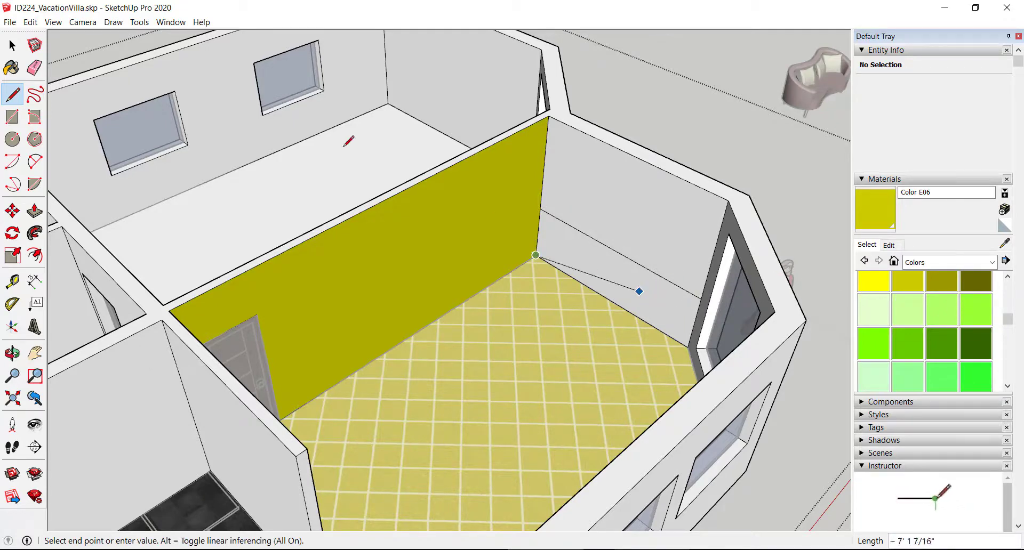
{"action": "left_click", "coordinate": [294, 121]}
{"action": "left_click", "coordinate": [12, 46]}
Step: Paint the end wall's lower band with Color F04 and its upper part with Color E06
{"action": "left_click", "coordinate": [976, 309]}
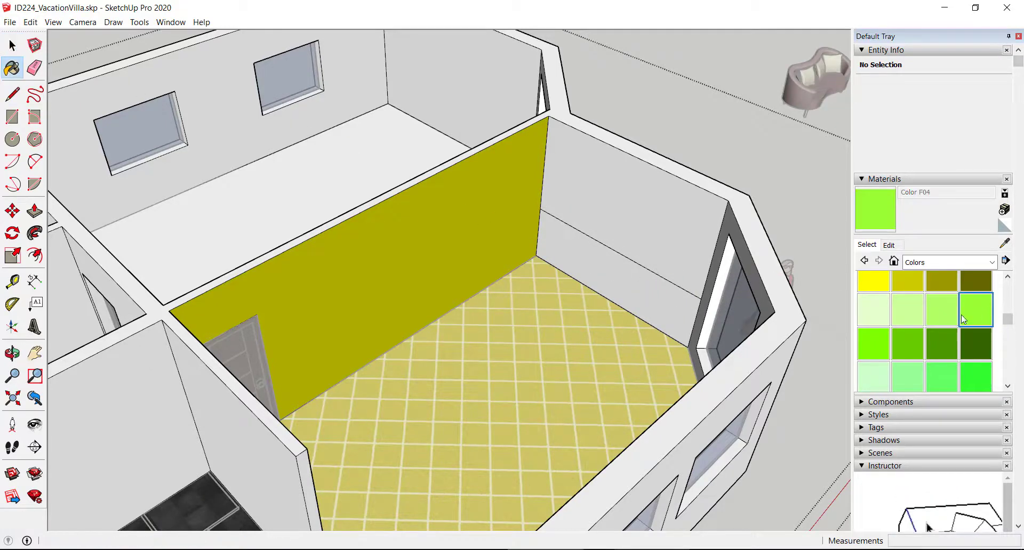
{"action": "left_click", "coordinate": [661, 302]}
{"action": "left_click", "coordinate": [907, 281]}
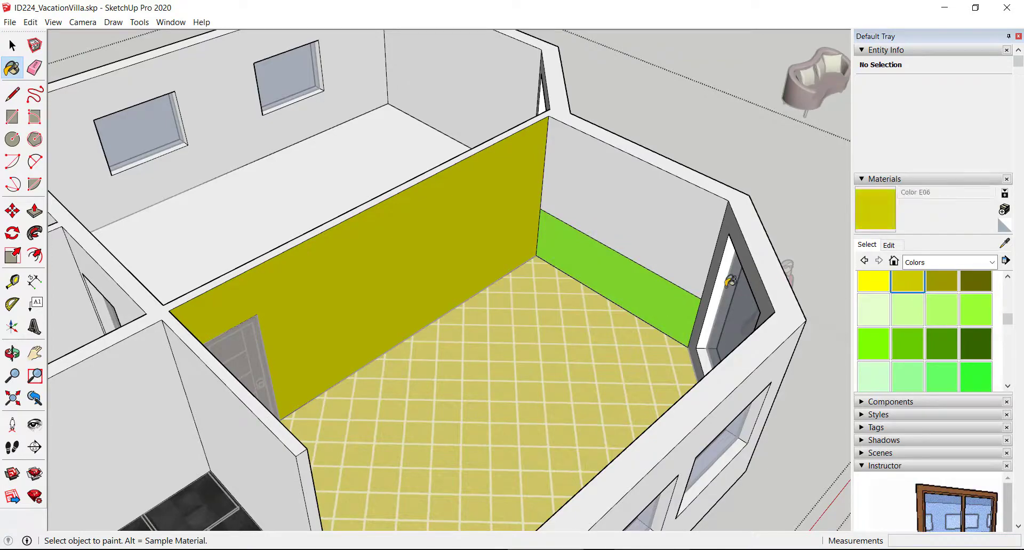
{"action": "left_click", "coordinate": [619, 246]}
Step: Draw a circle with a radius of about 3' 1" on the living area's long wall, near the end wall corner
{"action": "mouse_move", "coordinate": [622, 382]}
{"action": "middle_mouse_down"}
{"action": "mouse_move", "coordinate": [804, 313]}
{"action": "mouse_move", "coordinate": [708, 325]}
{"action": "mouse_move", "coordinate": [653, 358]}
{"action": "middle_mouse_up"}
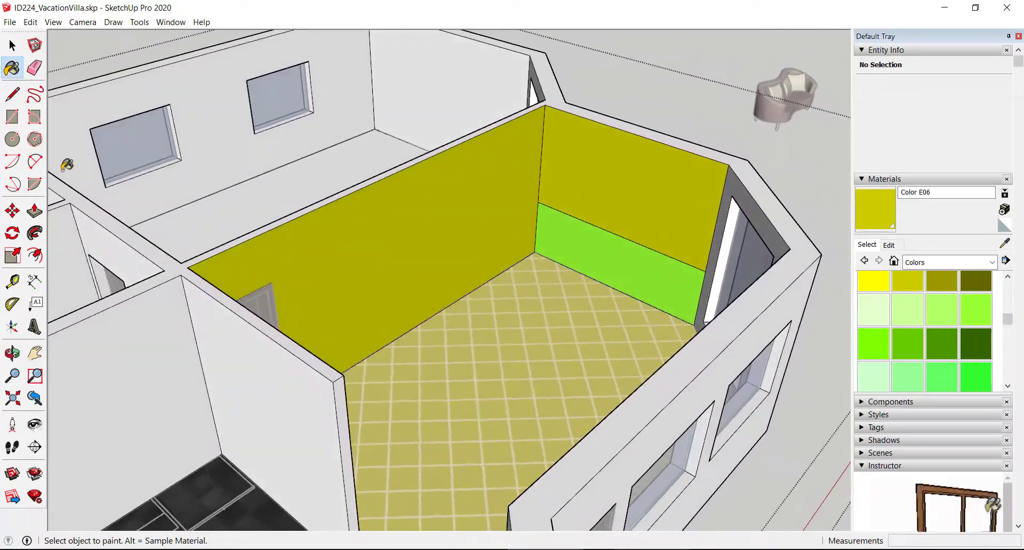
{"action": "key", "text": "c"}
{"action": "left_click", "coordinate": [467, 212]}
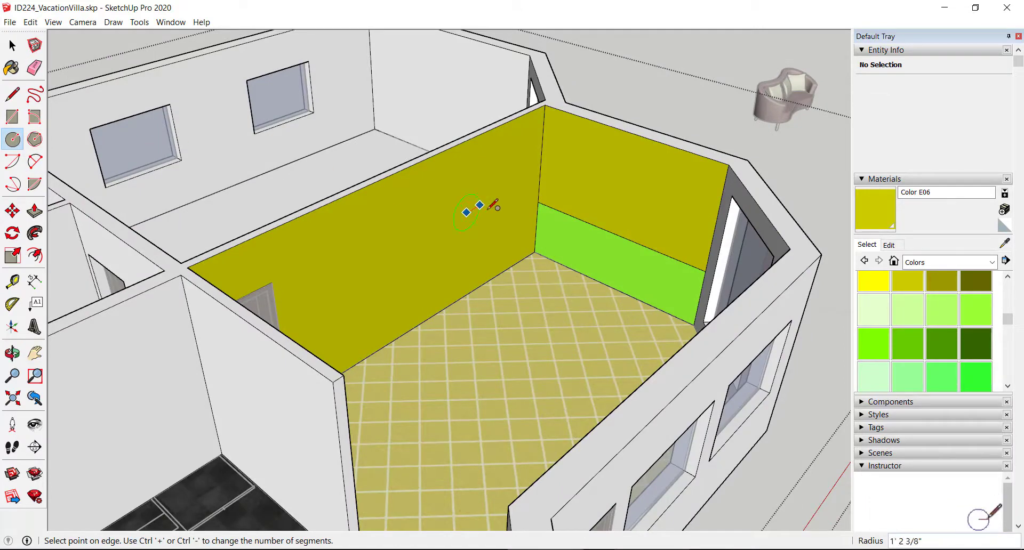
{"action": "left_click", "coordinate": [504, 210]}
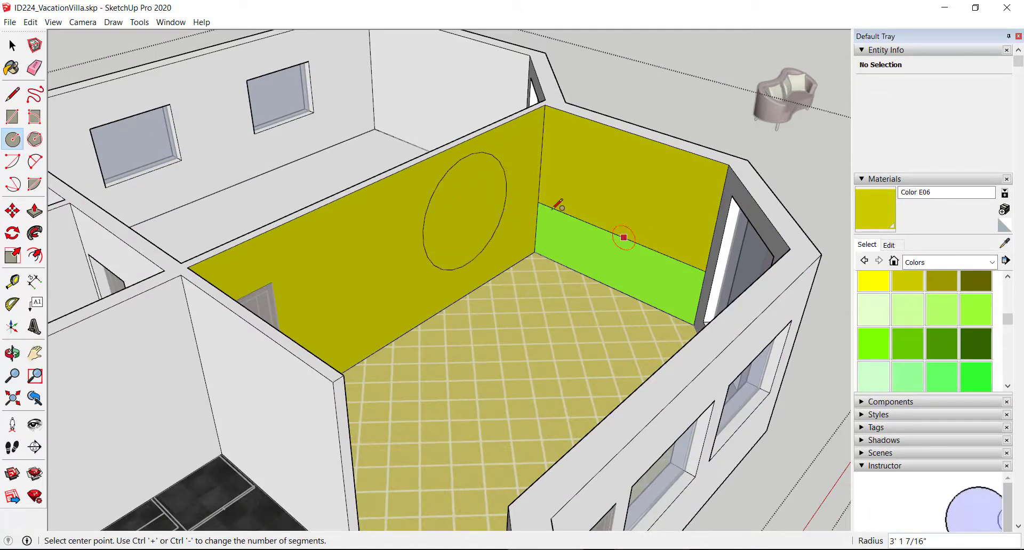
{"action": "left_click", "coordinate": [467, 212]}
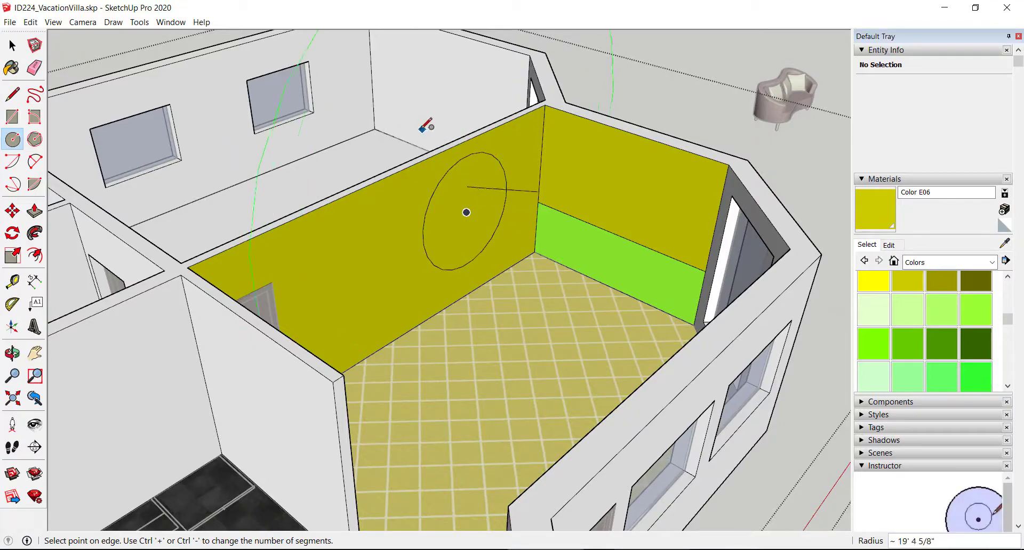
{"action": "key", "text": "Escape"}
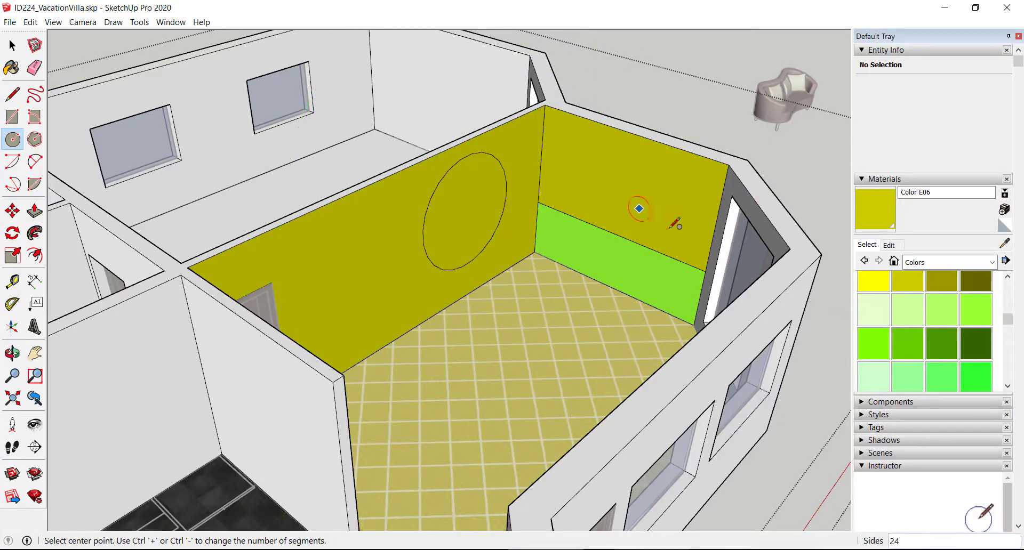
Step: Paint the circle on the long wall with Color F02
{"action": "left_click", "coordinate": [914, 309]}
{"action": "left_click", "coordinate": [450, 210]}
{"action": "mouse_move", "coordinate": [597, 215]}
{"action": "middle_mouse_down"}
{"action": "mouse_move", "coordinate": [473, 286]}
{"action": "mouse_move", "coordinate": [194, 304]}
{"action": "mouse_move", "coordinate": [393, 357]}
{"action": "mouse_move", "coordinate": [535, 281]}
{"action": "mouse_move", "coordinate": [571, 283]}
{"action": "middle_mouse_up"}
Step: Paint the wall circle and the end wall's lower band with Stone Vein Gray from the Stone collection
{"action": "left_click", "coordinate": [977, 264]}
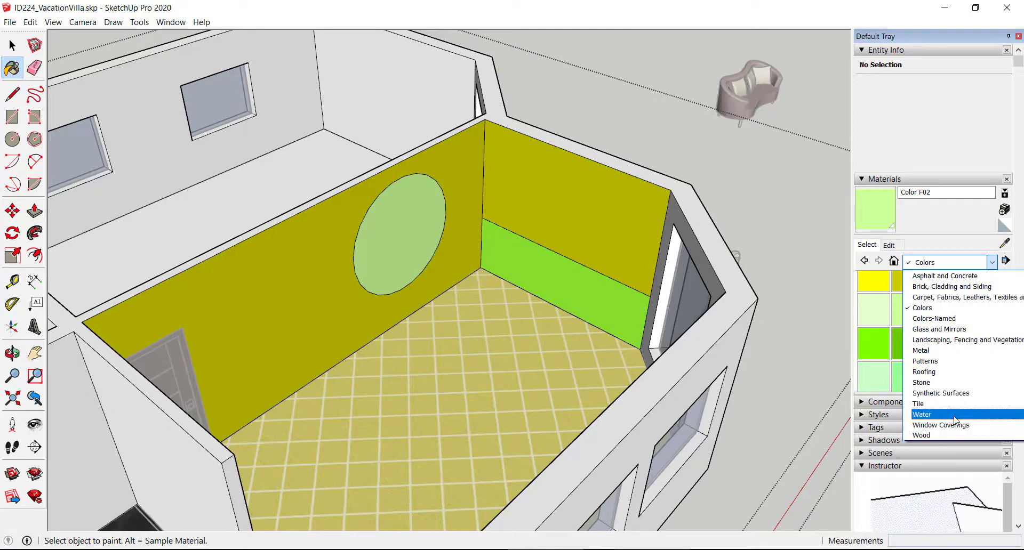
{"action": "left_click", "coordinate": [958, 385]}
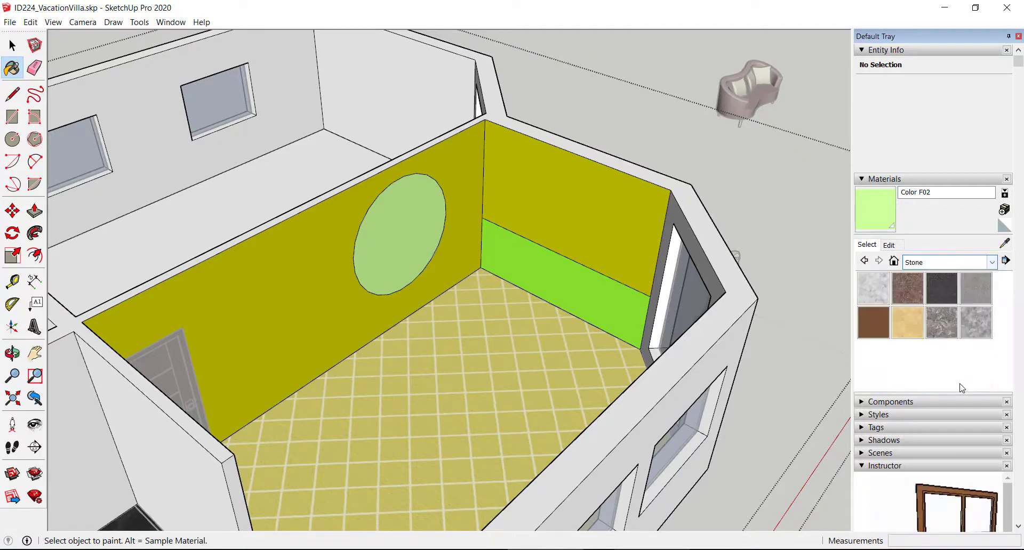
{"action": "left_click", "coordinate": [976, 332]}
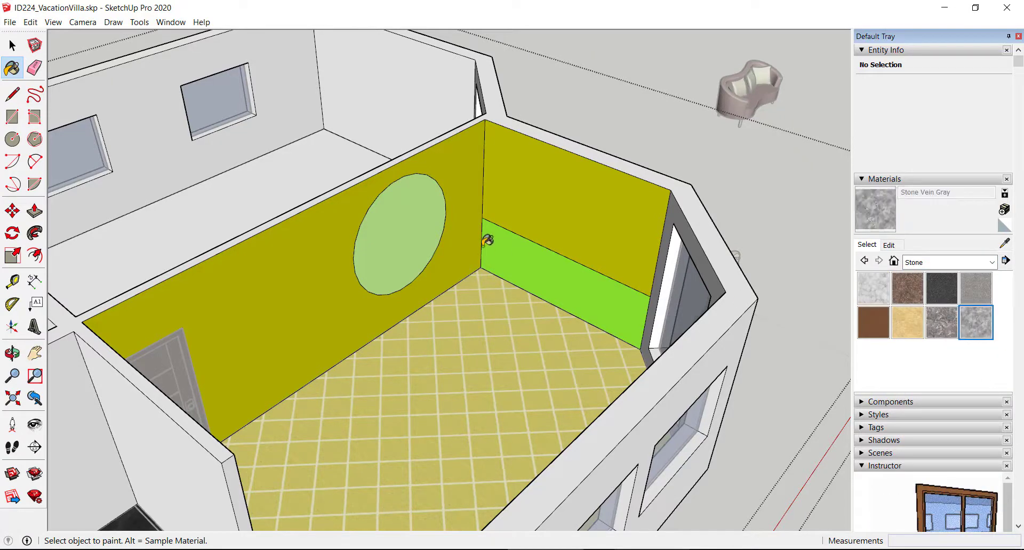
{"action": "left_click", "coordinate": [424, 224]}
{"action": "mouse_move", "coordinate": [450, 253]}
{"action": "middle_mouse_down"}
{"action": "mouse_move", "coordinate": [377, 302]}
{"action": "mouse_move", "coordinate": [318, 226]}
{"action": "mouse_move", "coordinate": [494, 291]}
{"action": "mouse_move", "coordinate": [609, 304]}
{"action": "middle_mouse_up"}
{"action": "middle_click_drag", "start_coordinate": [690, 329], "coordinate": [647, 267]}
{"action": "left_click", "coordinate": [647, 268]}
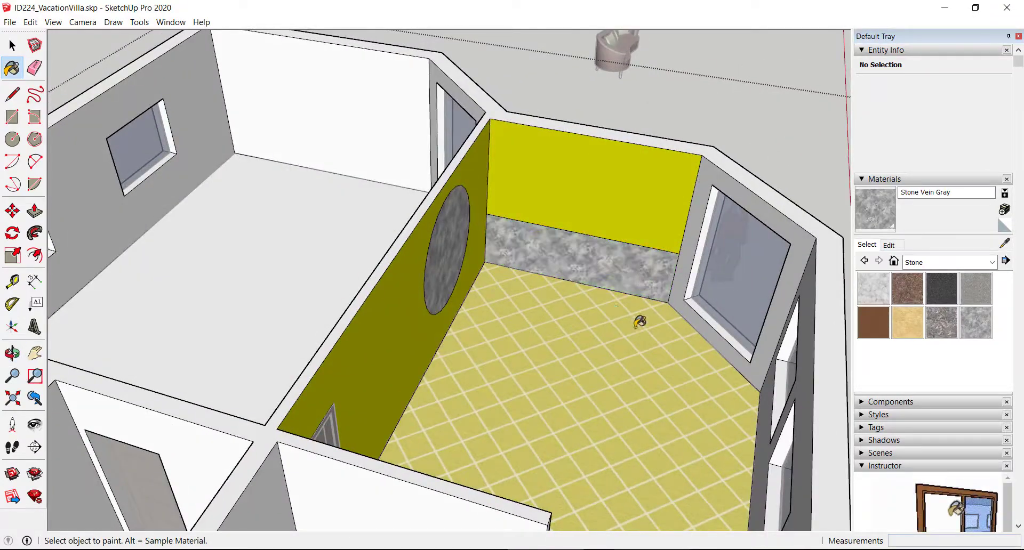
Step: Examine the painted living area walls, the stone circle and band, and the villa's floors from several angles
{"action": "mouse_move", "coordinate": [640, 320]}
{"action": "middle_mouse_down"}
{"action": "mouse_move", "coordinate": [629, 236]}
{"action": "mouse_move", "coordinate": [521, 240]}
{"action": "mouse_move", "coordinate": [471, 297]}
{"action": "mouse_move", "coordinate": [381, 336]}
{"action": "mouse_move", "coordinate": [372, 326]}
{"action": "middle_mouse_up"}
{"action": "scroll", "coordinate": [448, 300], "scroll_direction": "down", "scroll_amount": 5}
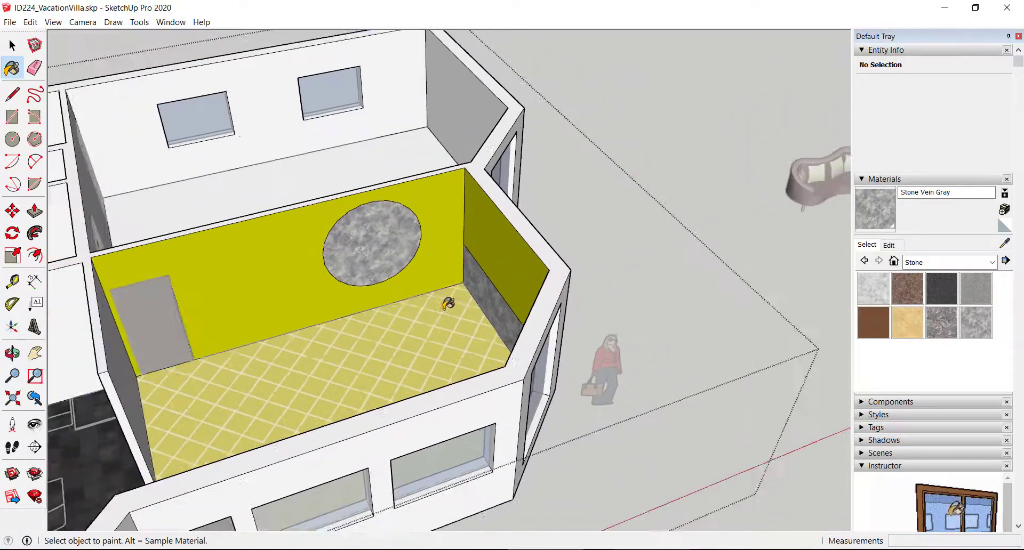
{"action": "mouse_move", "coordinate": [448, 299]}
{"action": "middle_mouse_down"}
{"action": "mouse_move", "coordinate": [278, 320]}
{"action": "mouse_move", "coordinate": [425, 323]}
{"action": "mouse_move", "coordinate": [400, 272]}
{"action": "middle_mouse_up"}
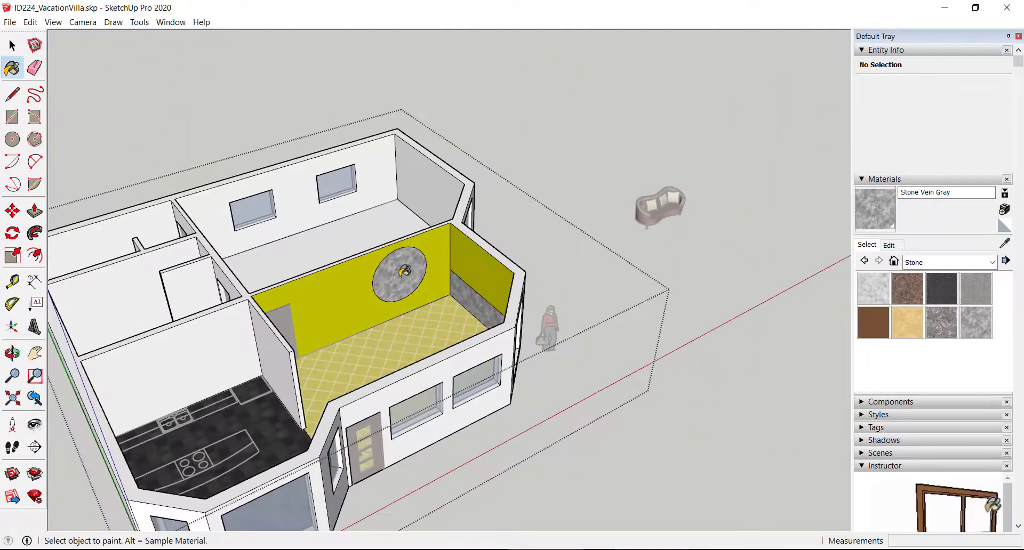
{"action": "scroll", "coordinate": [400, 272], "scroll_direction": "up", "scroll_amount": 5}
{"action": "scroll", "coordinate": [413, 270], "scroll_direction": "up", "scroll_amount": 5}
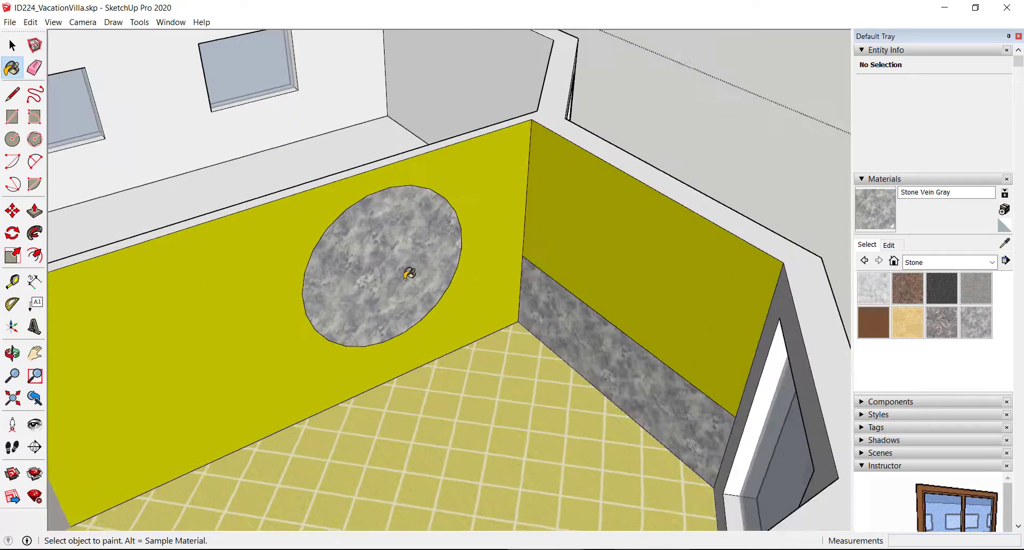
{"action": "mouse_move", "coordinate": [410, 273]}
{"action": "middle_mouse_down"}
{"action": "mouse_move", "coordinate": [468, 292]}
{"action": "mouse_move", "coordinate": [599, 267]}
{"action": "mouse_move", "coordinate": [585, 286]}
{"action": "mouse_move", "coordinate": [423, 286]}
{"action": "mouse_move", "coordinate": [563, 309]}
{"action": "mouse_move", "coordinate": [401, 308]}
{"action": "middle_mouse_up"}
{"action": "scroll", "coordinate": [430, 293], "scroll_direction": "down", "scroll_amount": 10}
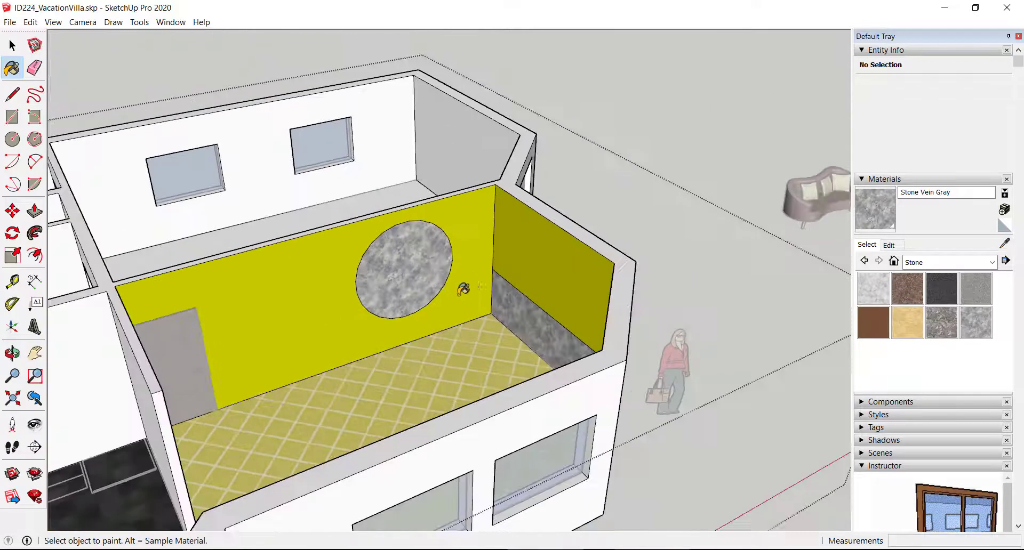
{"action": "scroll", "coordinate": [483, 295], "scroll_direction": "down", "scroll_amount": 3}
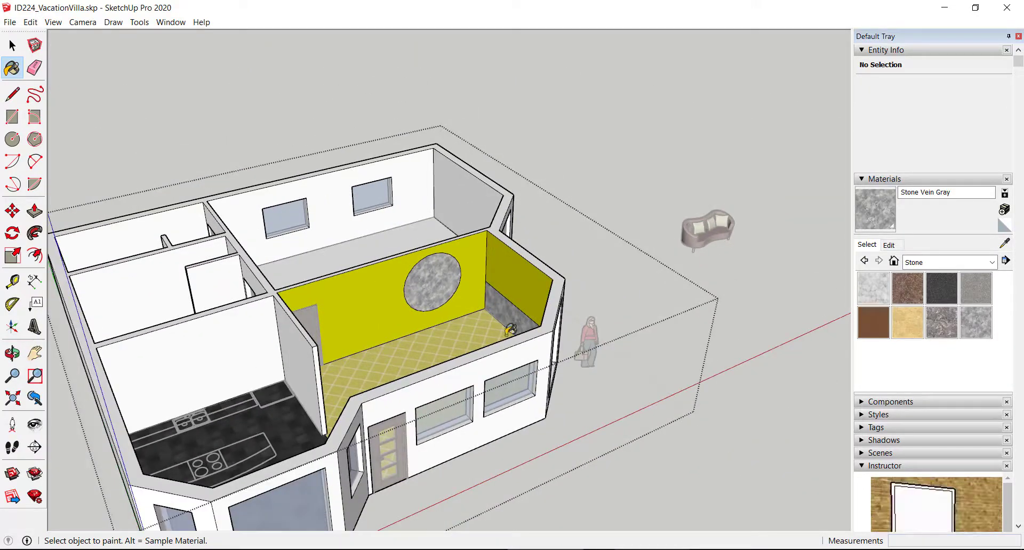
Step: Examine the couch outside the villa up close, selecting its body and a front leg to inspect the separate components
{"action": "middle_click_drag", "start_coordinate": [511, 330], "coordinate": [177, 475]}
{"action": "left_click", "coordinate": [13, 45]}
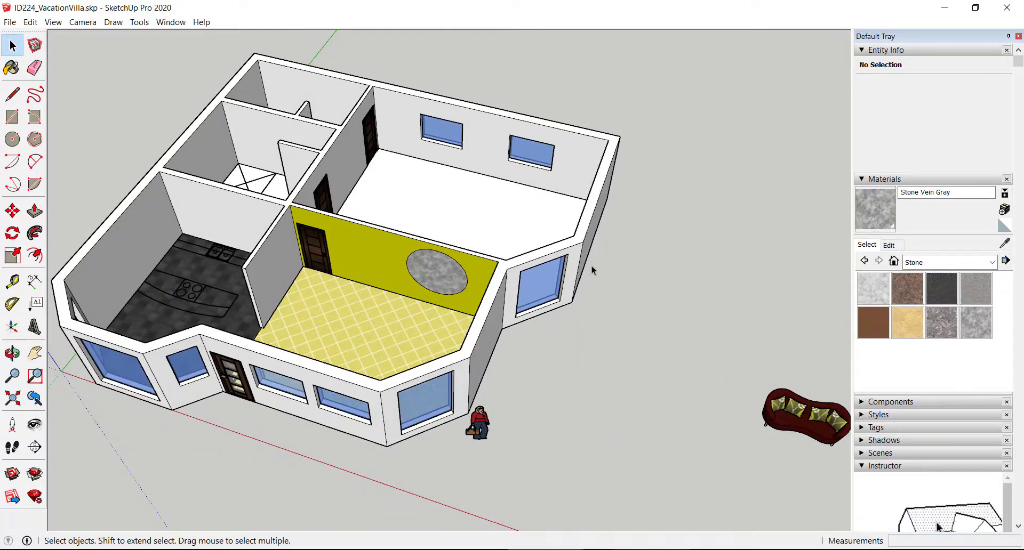
{"action": "scroll", "coordinate": [591, 269], "scroll_direction": "down", "scroll_amount": 3}
{"action": "scroll", "coordinate": [785, 411], "scroll_direction": "up", "scroll_amount": 10}
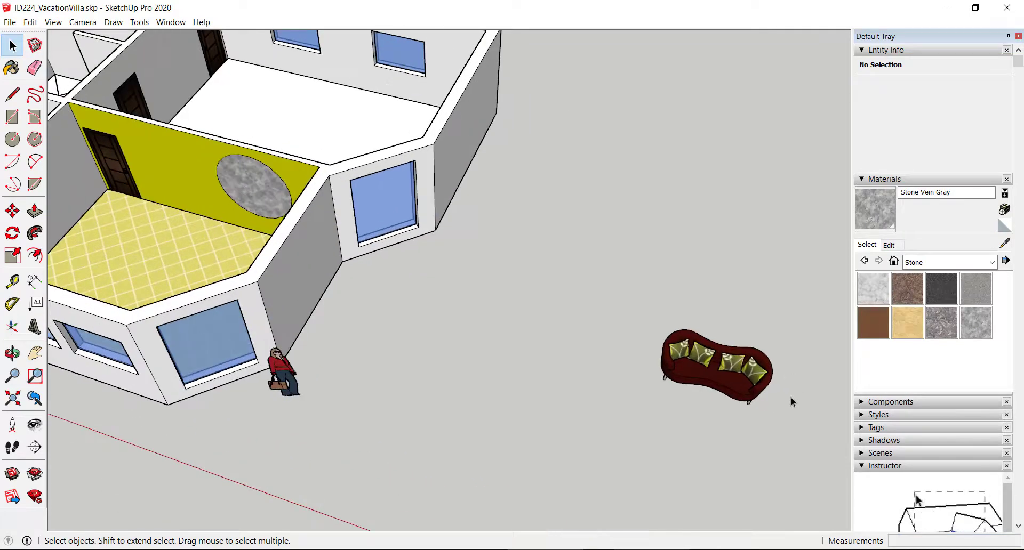
{"action": "middle_click_drag", "start_coordinate": [743, 414], "coordinate": [652, 340]}
{"action": "scroll", "coordinate": [653, 342], "scroll_direction": "up", "scroll_amount": 6}
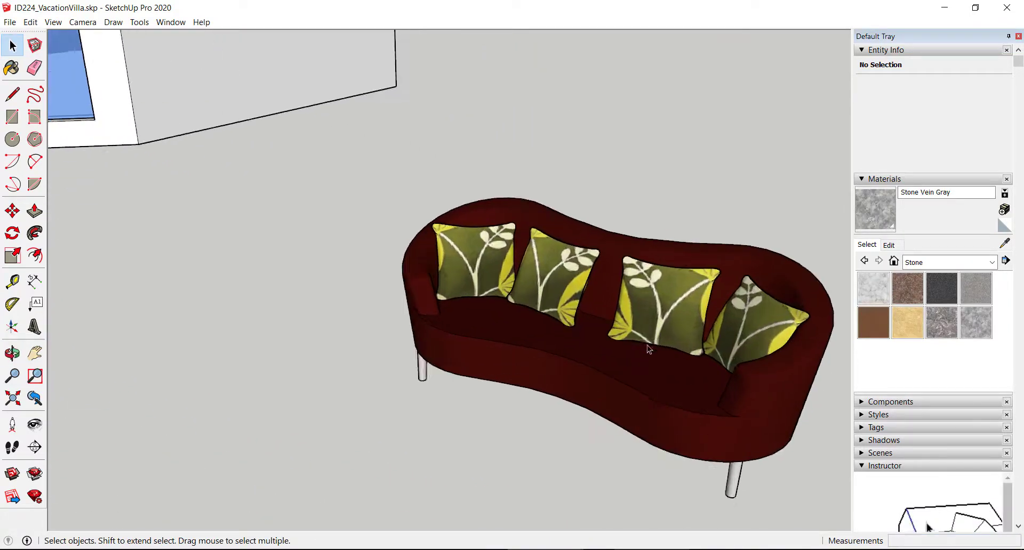
{"action": "scroll", "coordinate": [572, 344], "scroll_direction": "down", "scroll_amount": 6}
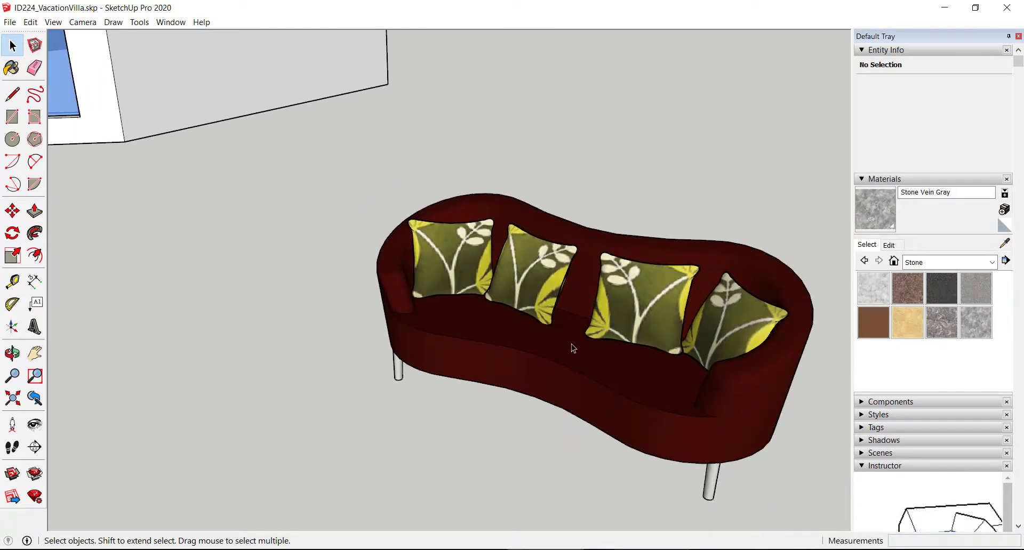
{"action": "middle_click_drag", "start_coordinate": [571, 344], "coordinate": [587, 361]}
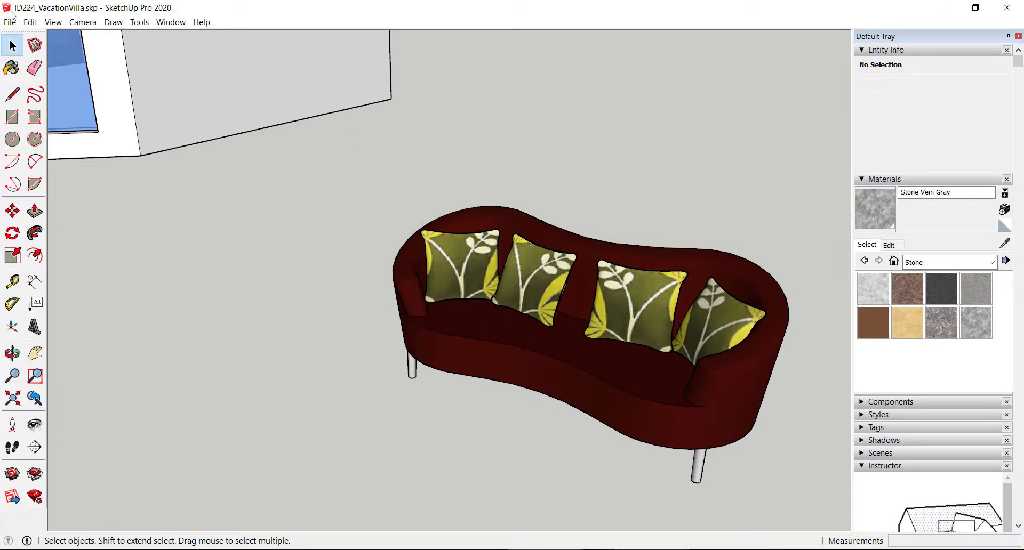
{"action": "left_click", "coordinate": [466, 319]}
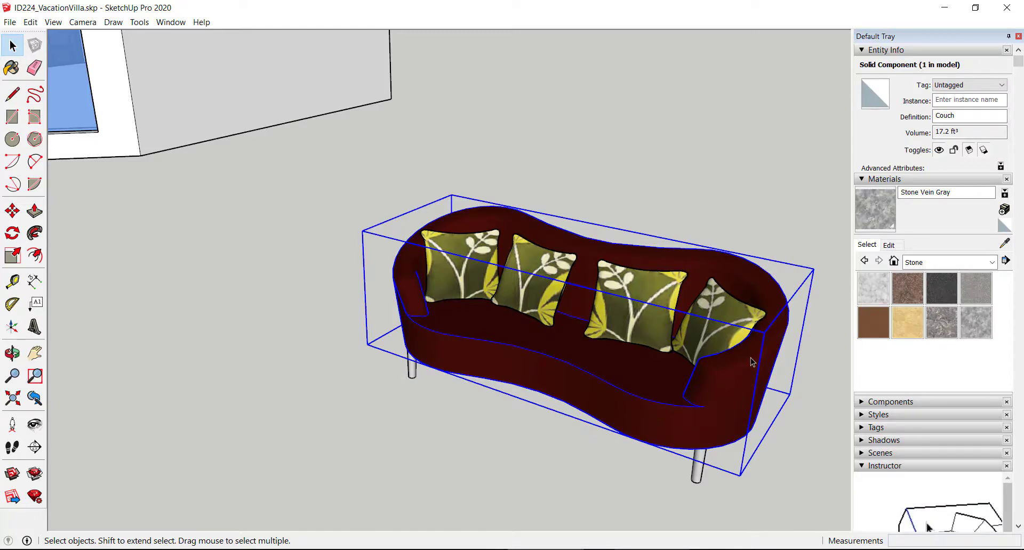
{"action": "middle_click_drag", "start_coordinate": [739, 388], "coordinate": [798, 434]}
{"action": "left_click", "coordinate": [717, 399]}
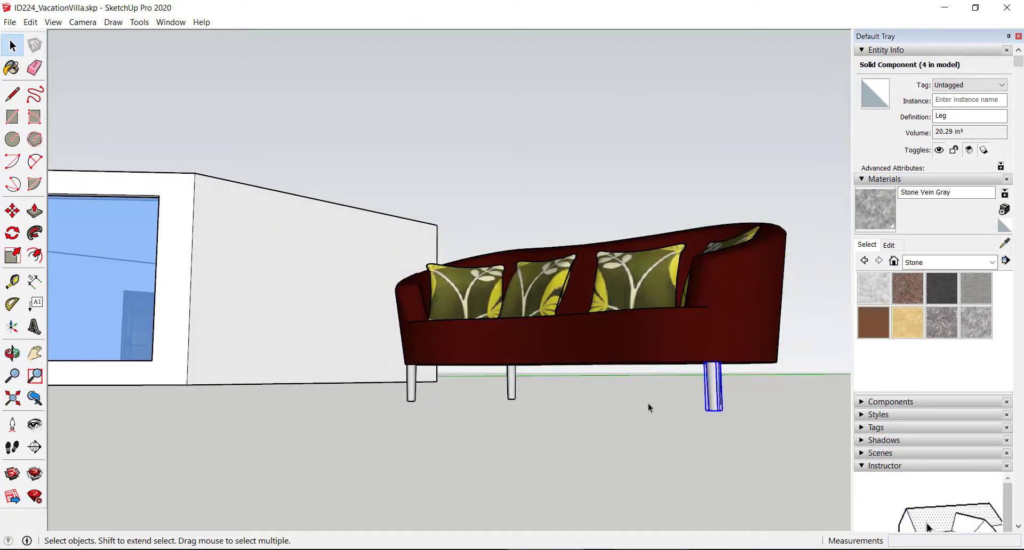
{"action": "left_click", "coordinate": [606, 339]}
{"action": "middle_click_drag", "start_coordinate": [470, 407], "coordinate": [512, 507]}
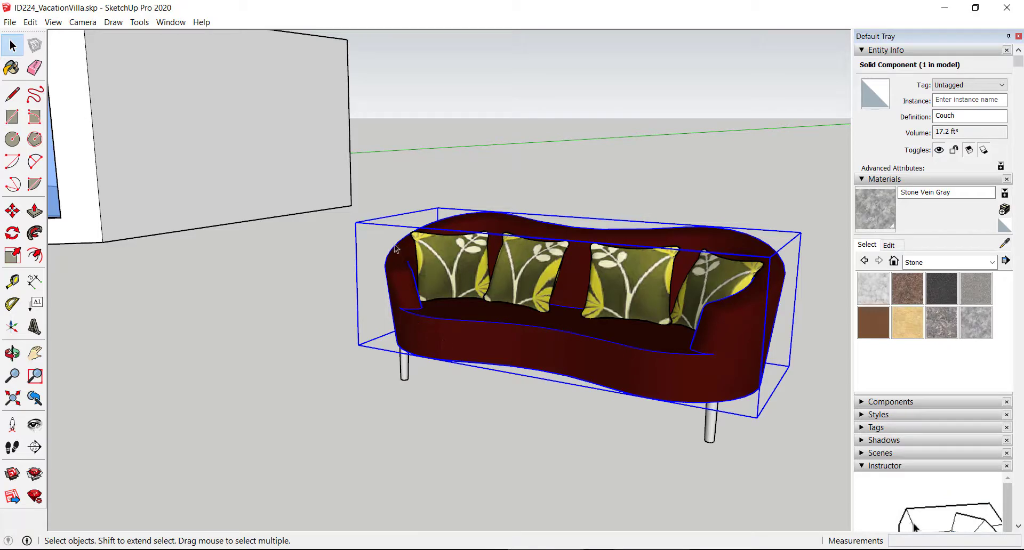
Step: Edit the Couch component and paint its outer surface with Leather Red Brown from the Carpet, Fabrics, Leathers, Textiles collection
{"action": "right_click", "coordinate": [552, 351]}
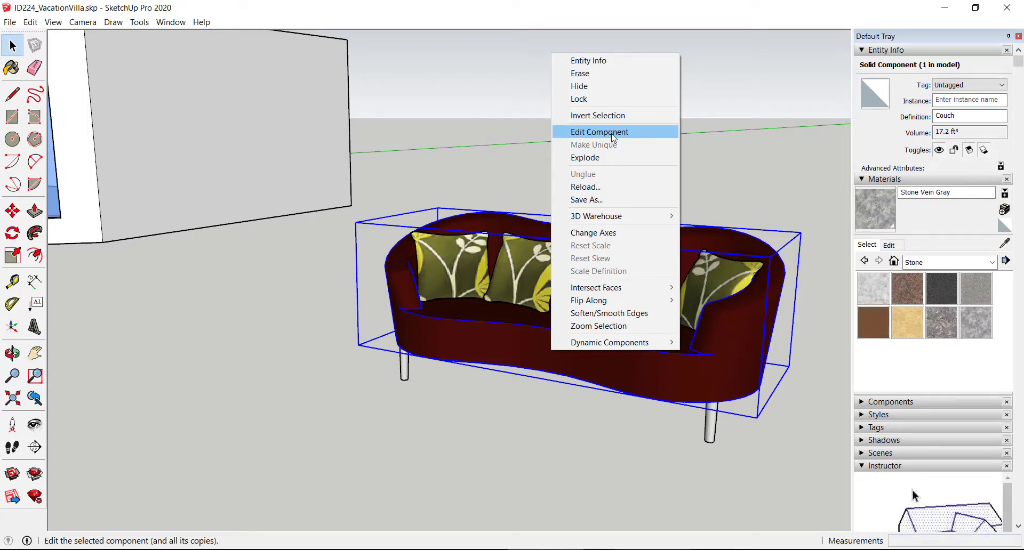
{"action": "left_click", "coordinate": [612, 138]}
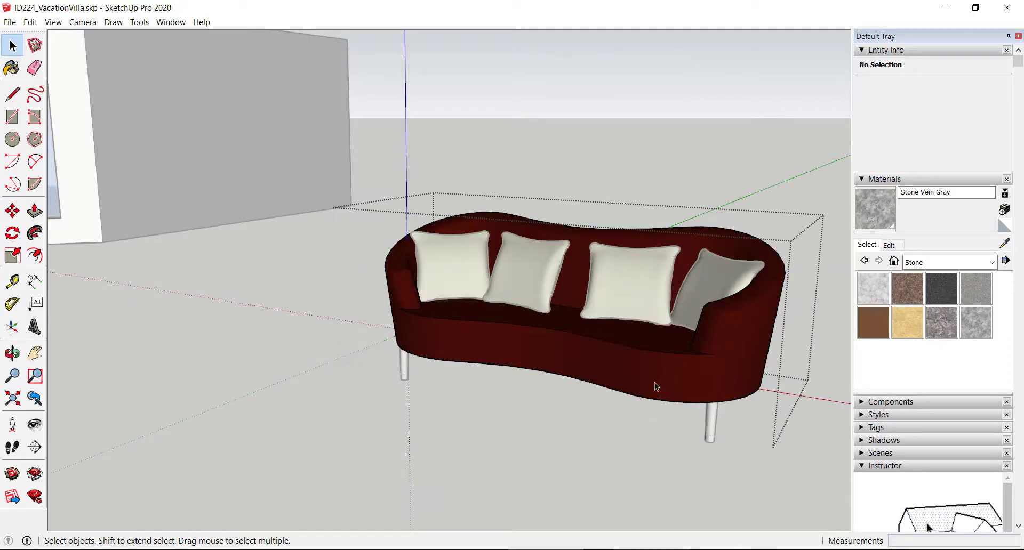
{"action": "left_click", "coordinate": [766, 385]}
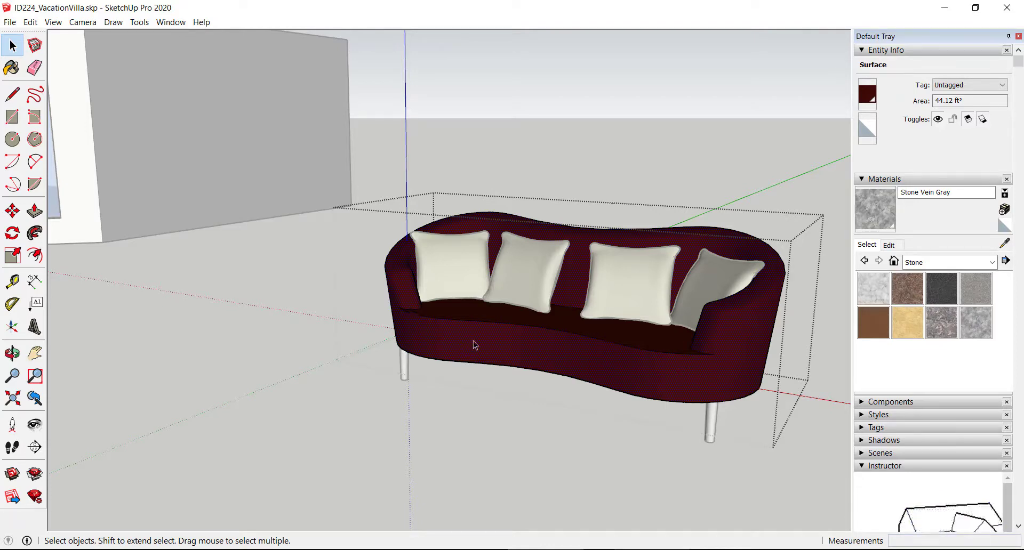
{"action": "left_click", "coordinate": [992, 263]}
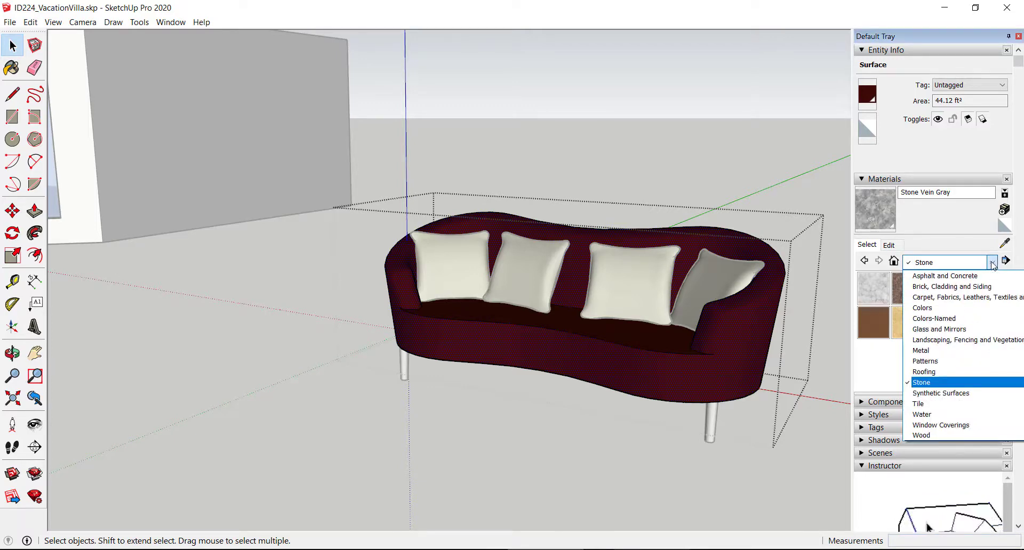
{"action": "left_click", "coordinate": [974, 297]}
{"action": "scroll", "coordinate": [907, 339], "scroll_direction": "down", "scroll_amount": 3}
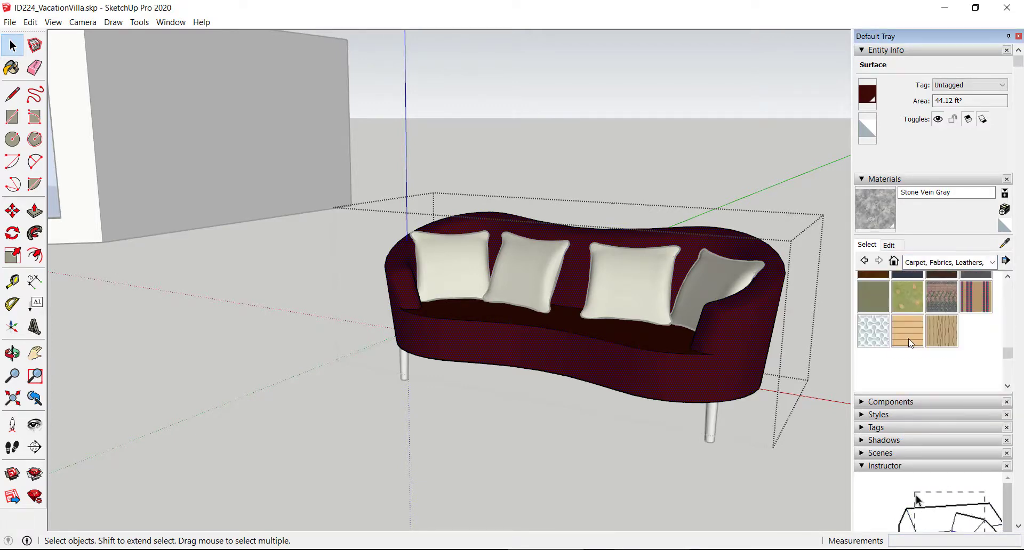
{"action": "scroll", "coordinate": [885, 328], "scroll_direction": "up", "scroll_amount": 3}
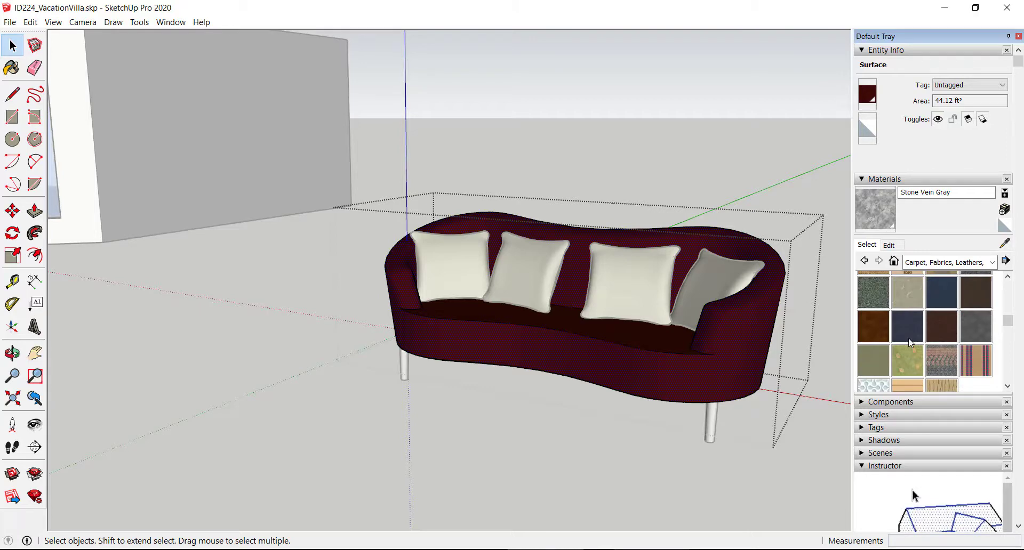
{"action": "left_click", "coordinate": [869, 325]}
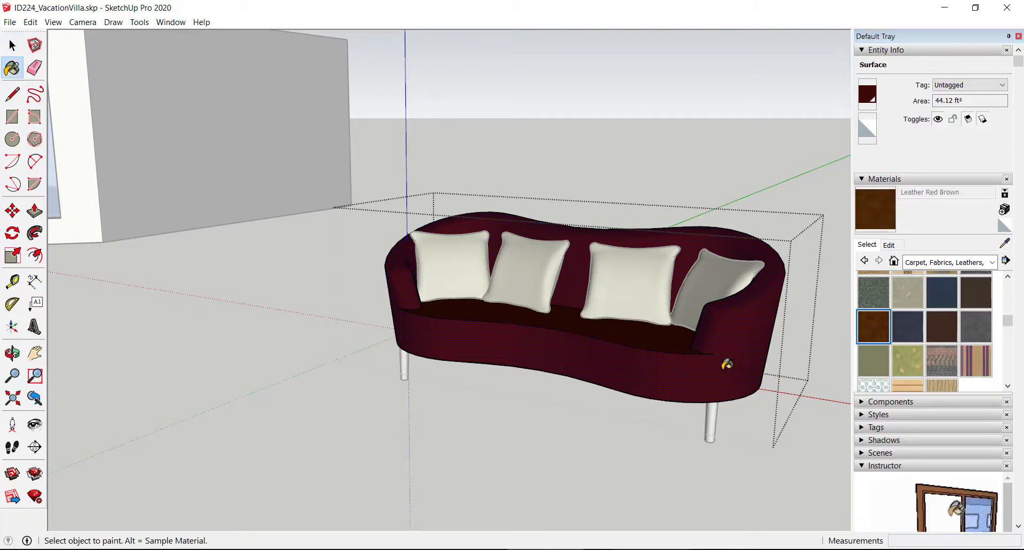
{"action": "left_click", "coordinate": [757, 364]}
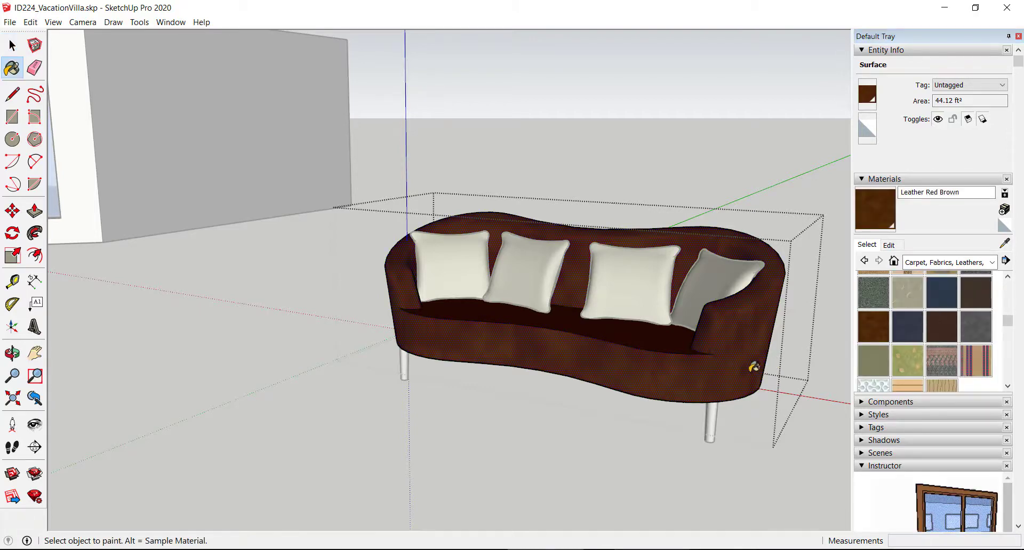
{"action": "mouse_move", "coordinate": [738, 351]}
{"action": "middle_mouse_down"}
{"action": "mouse_move", "coordinate": [636, 423]}
{"action": "mouse_move", "coordinate": [670, 521]}
{"action": "mouse_move", "coordinate": [631, 412]}
{"action": "mouse_move", "coordinate": [634, 427]}
{"action": "middle_mouse_up"}
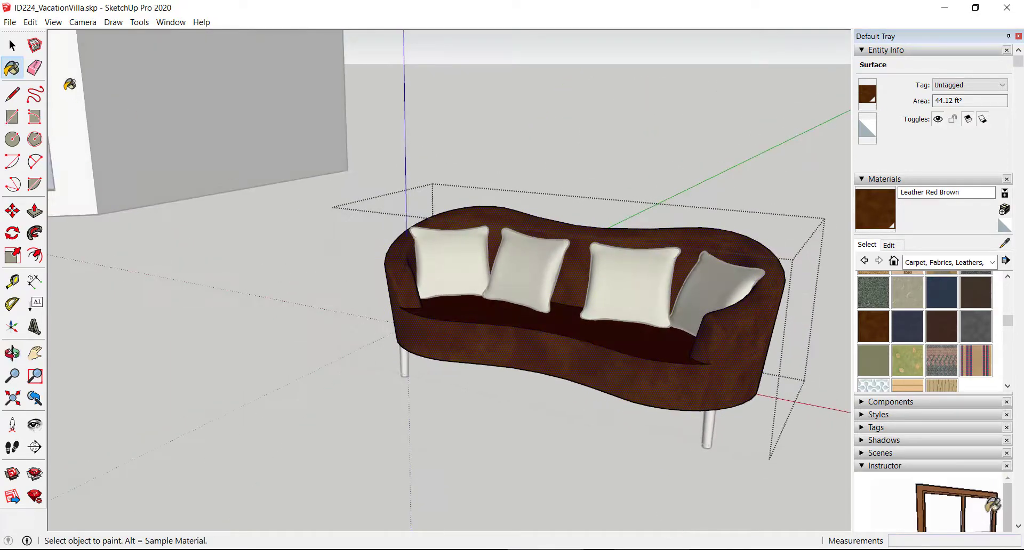
{"action": "key", "text": "space"}
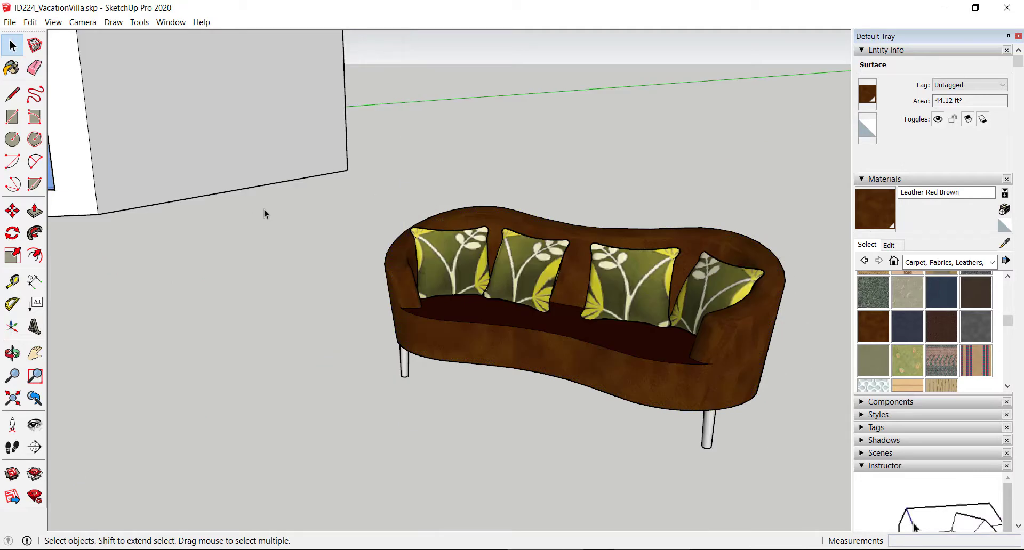
{"action": "left_click", "coordinate": [264, 212]}
Step: Reopen the Couch component for editing and paint its seat face with Leather Red Brown, then leave the component
{"action": "middle_click_drag", "start_coordinate": [264, 211], "coordinate": [453, 328]}
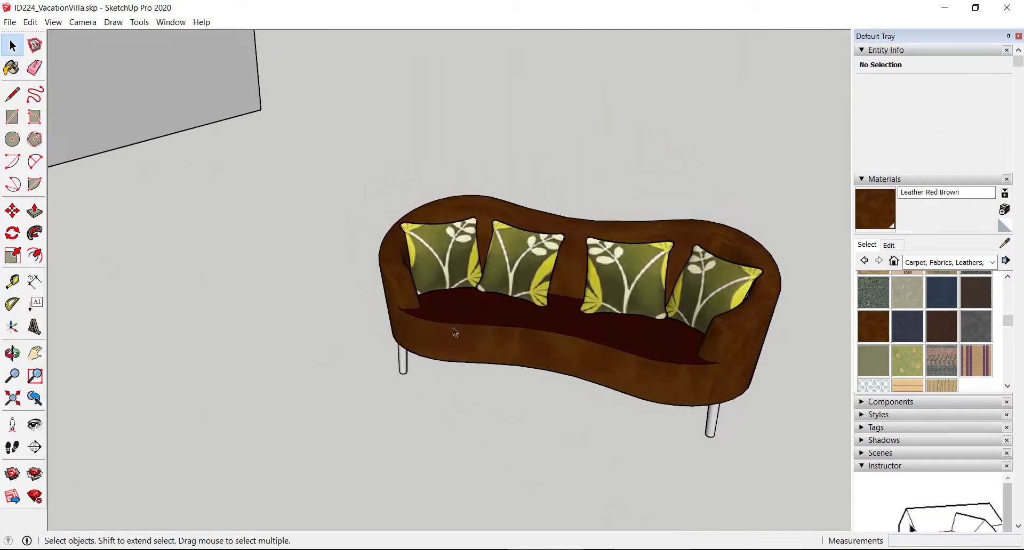
{"action": "middle_click_drag", "start_coordinate": [483, 358], "coordinate": [632, 326]}
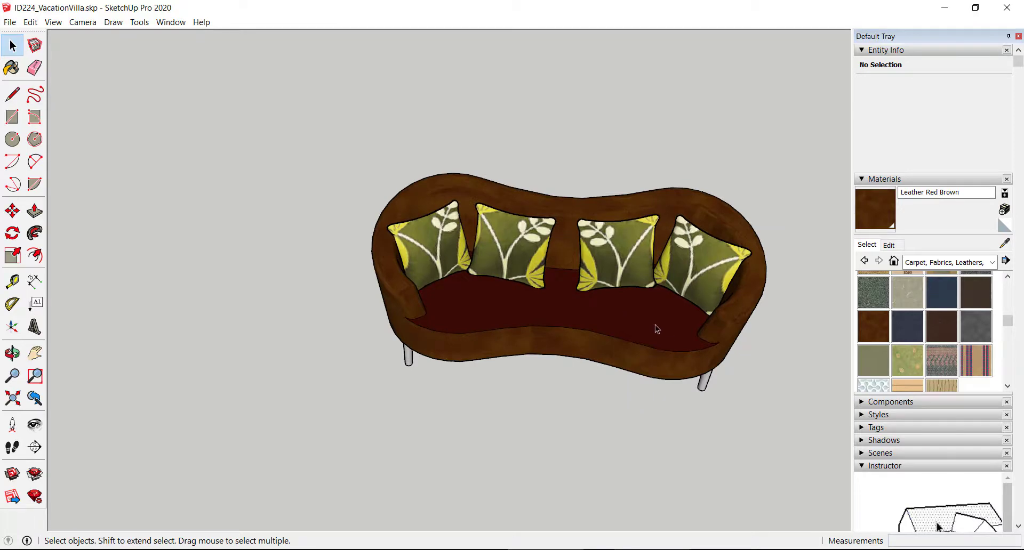
{"action": "middle_click_drag", "start_coordinate": [635, 341], "coordinate": [599, 332]}
{"action": "left_click", "coordinate": [600, 331]}
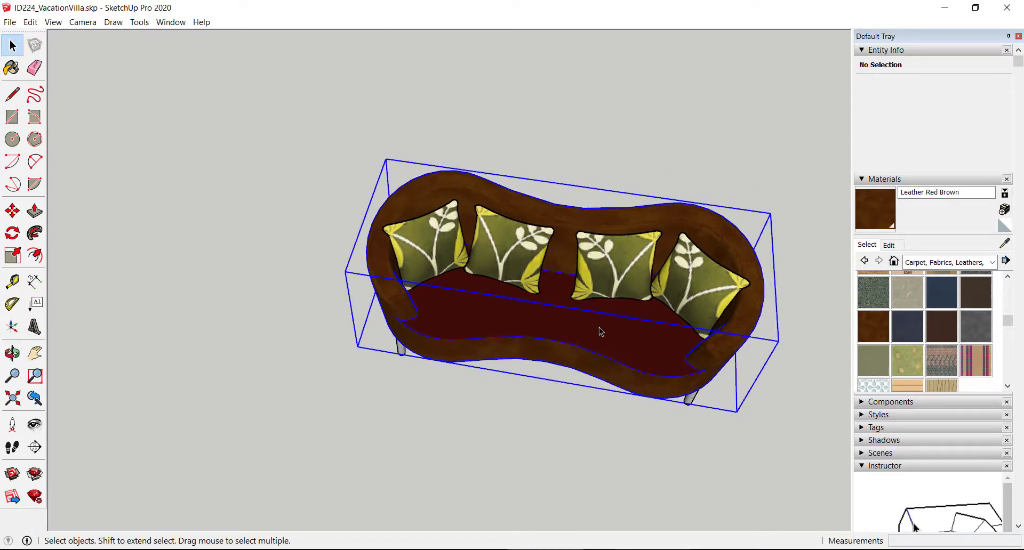
{"action": "right_click", "coordinate": [509, 316]}
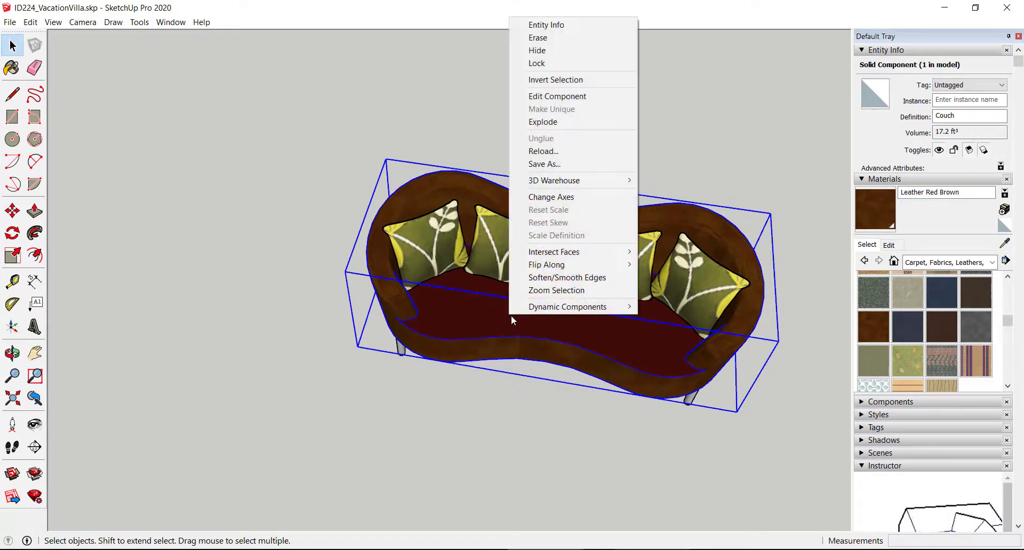
{"action": "left_click", "coordinate": [570, 97]}
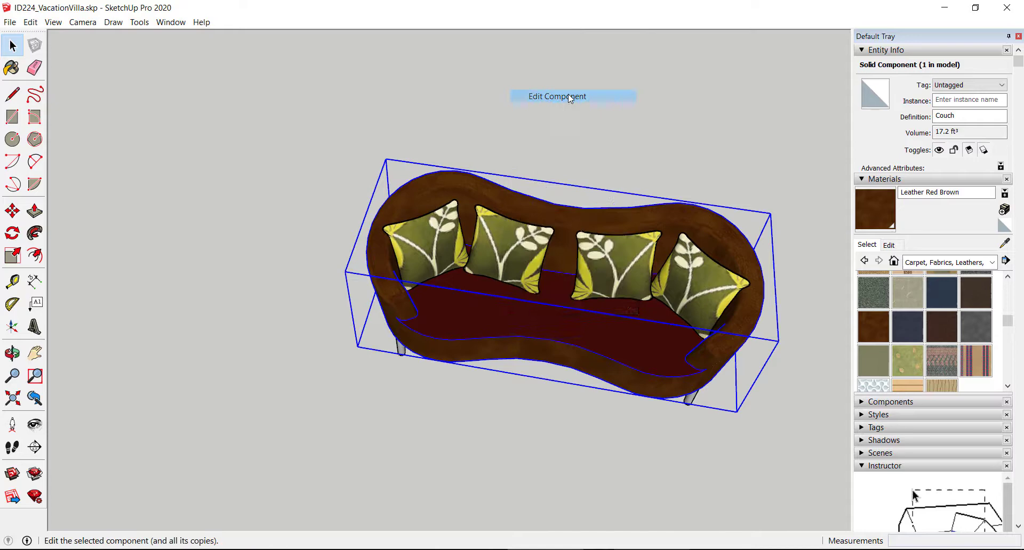
{"action": "left_click", "coordinate": [511, 322]}
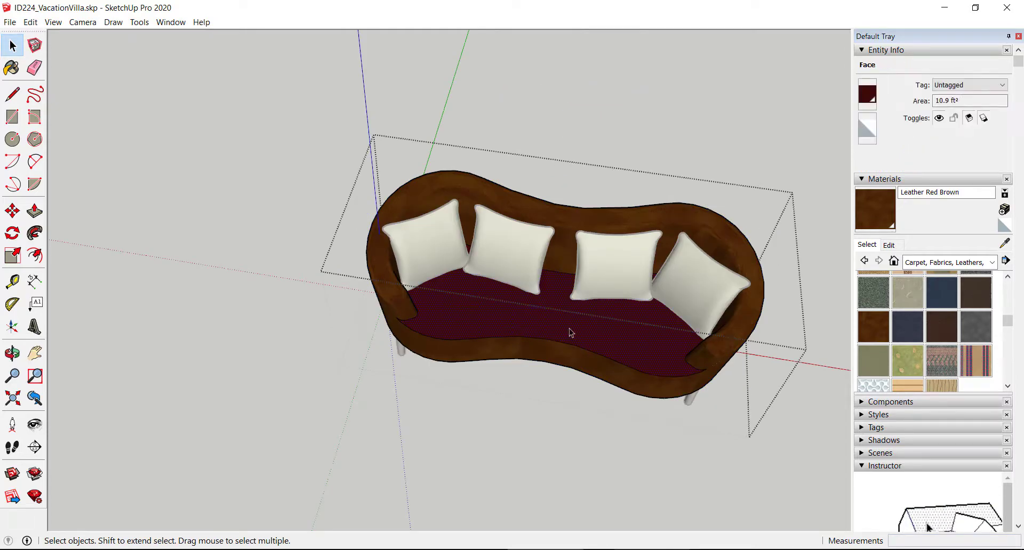
{"action": "left_click", "coordinate": [869, 323]}
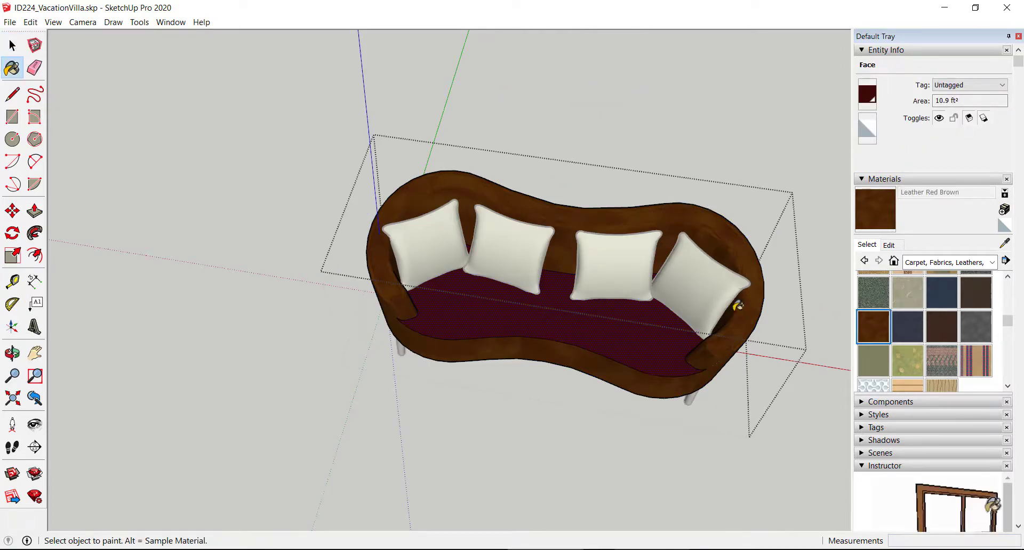
{"action": "left_click", "coordinate": [684, 313]}
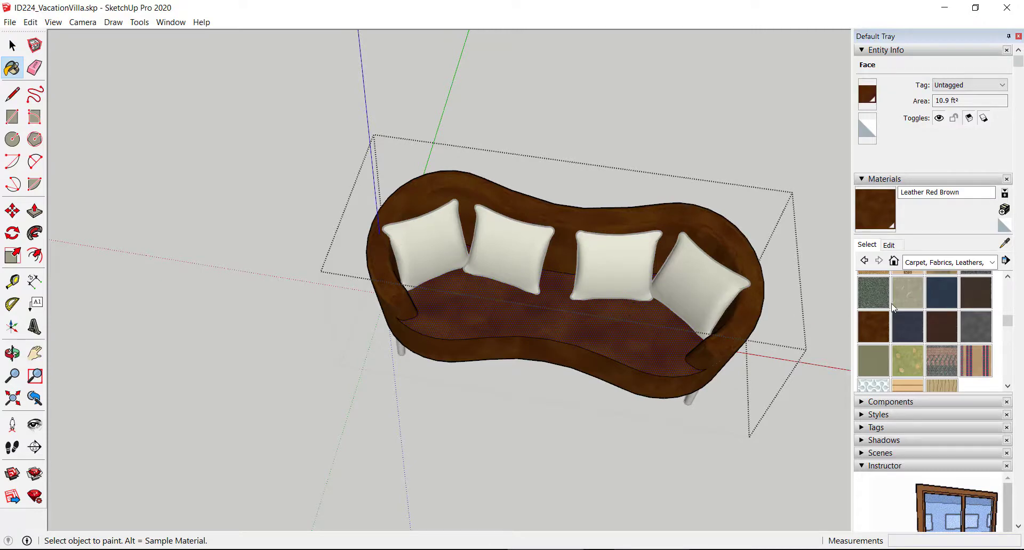
{"action": "left_click", "coordinate": [12, 45]}
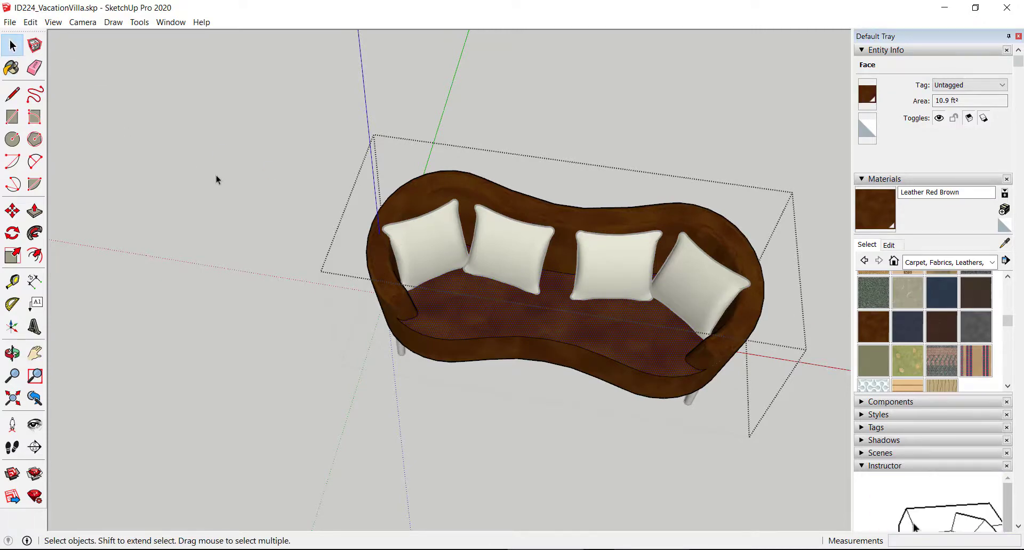
{"action": "left_click", "coordinate": [217, 175]}
Step: Edit the Pillow component through one couch pillow and paint its surface with Textile Leaves Green
{"action": "middle_click_drag", "start_coordinate": [544, 345], "coordinate": [495, 255]}
{"action": "left_click", "coordinate": [524, 269]}
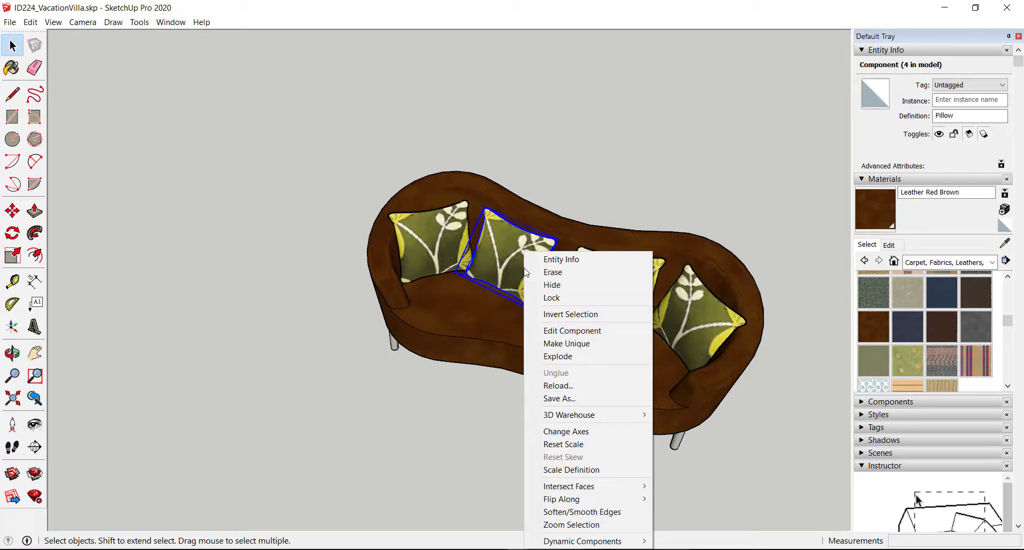
{"action": "left_click", "coordinate": [569, 332]}
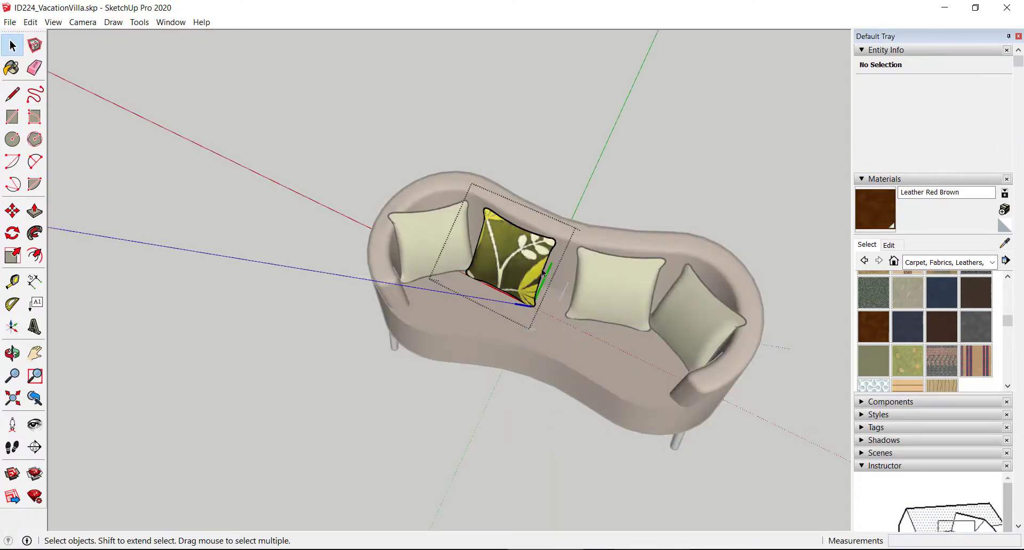
{"action": "left_click", "coordinate": [522, 256]}
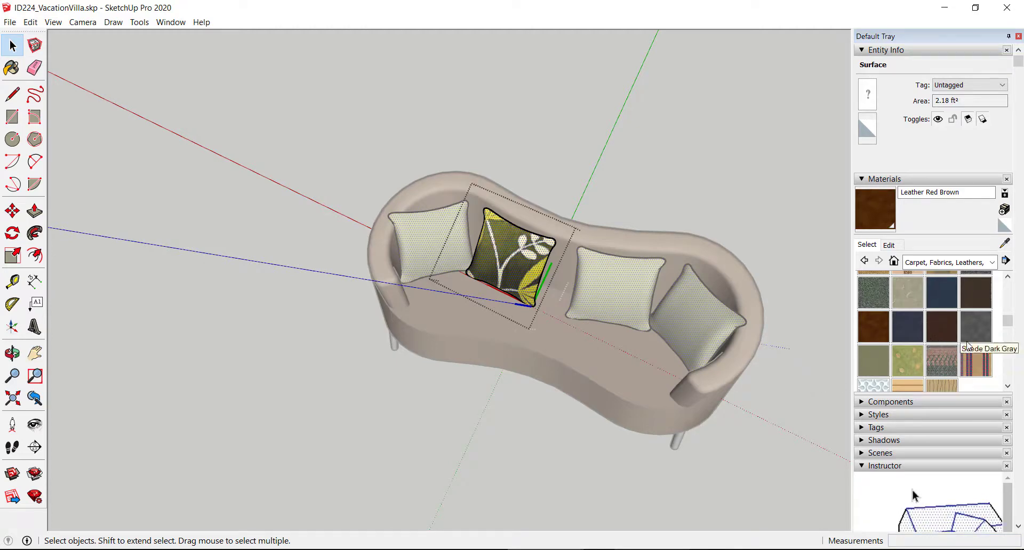
{"action": "left_click", "coordinate": [907, 361]}
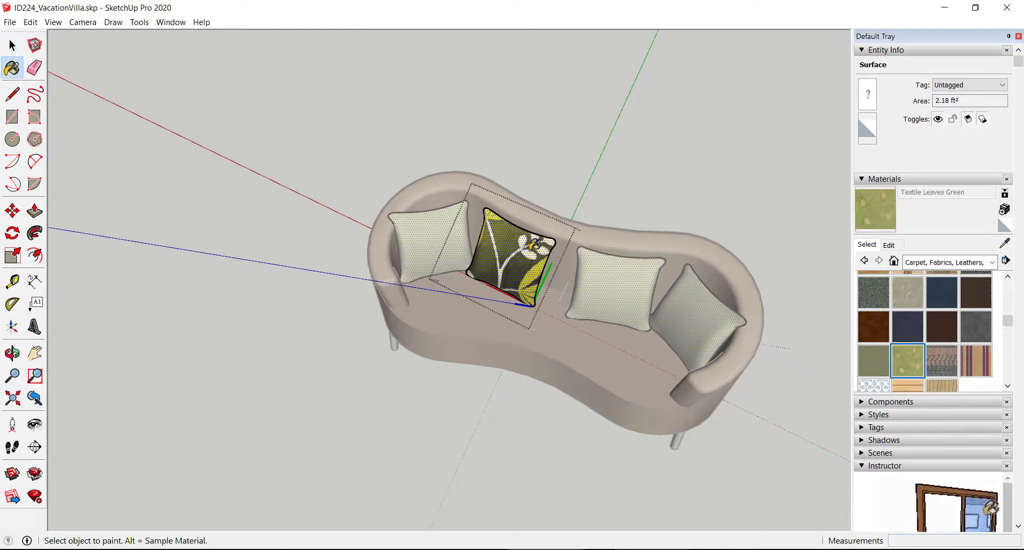
{"action": "left_click", "coordinate": [532, 246]}
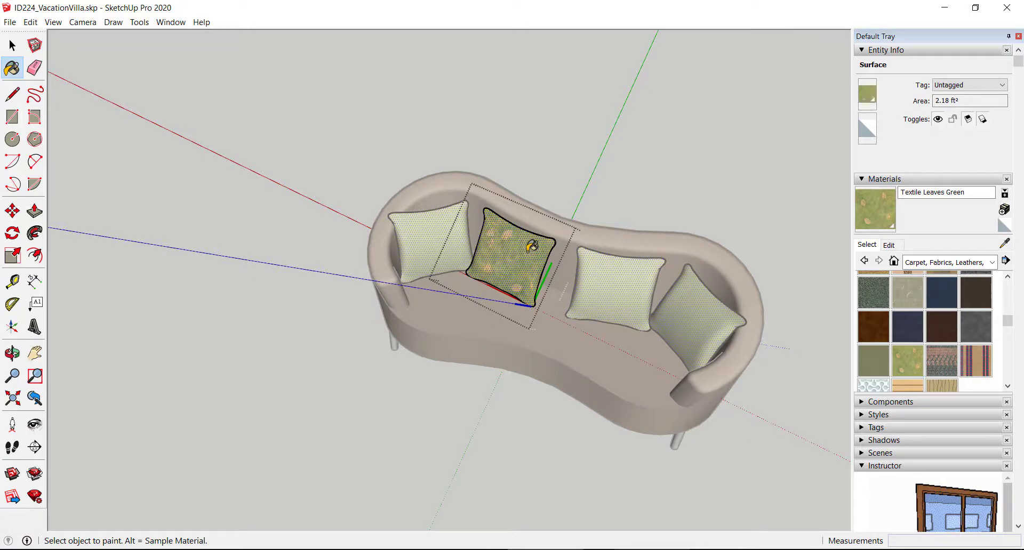
{"action": "left_click", "coordinate": [12, 46]}
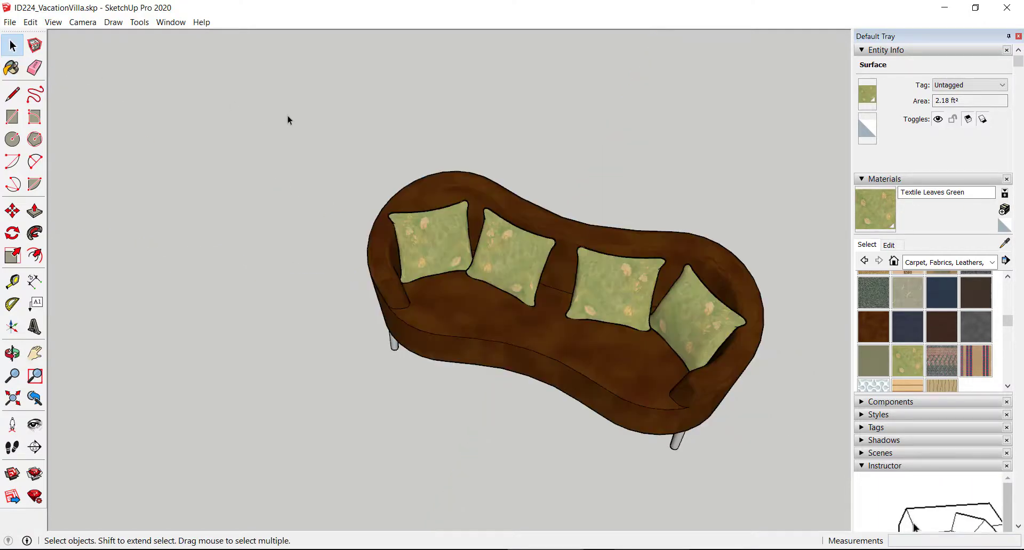
{"action": "left_click", "coordinate": [288, 116]}
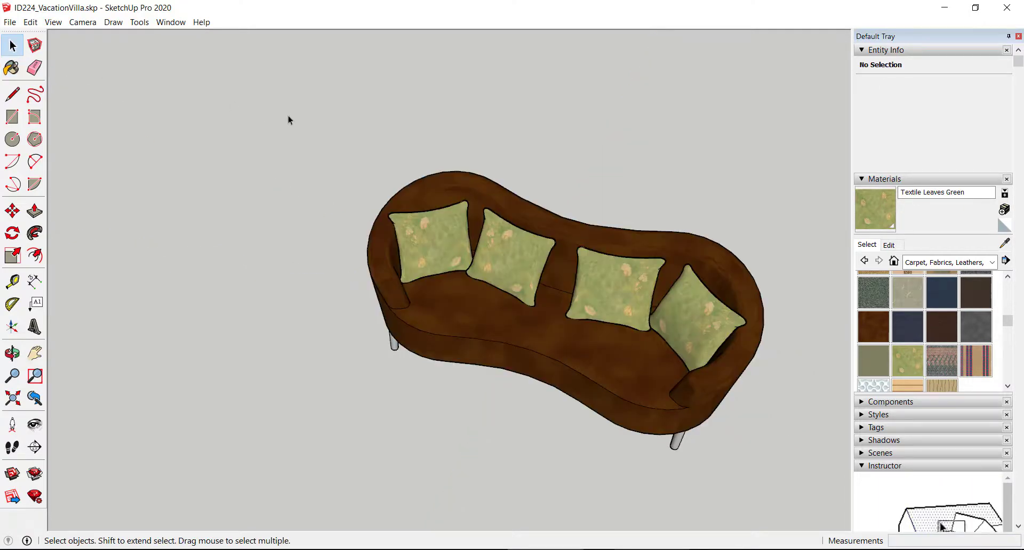
{"action": "mouse_move", "coordinate": [324, 366]}
{"action": "middle_mouse_down"}
{"action": "mouse_move", "coordinate": [377, 355]}
{"action": "mouse_move", "coordinate": [389, 190]}
{"action": "mouse_move", "coordinate": [533, 192]}
{"action": "mouse_move", "coordinate": [599, 214]}
{"action": "mouse_move", "coordinate": [524, 279]}
{"action": "mouse_move", "coordinate": [293, 288]}
{"action": "mouse_move", "coordinate": [221, 280]}
{"action": "mouse_move", "coordinate": [171, 335]}
{"action": "mouse_move", "coordinate": [270, 430]}
{"action": "mouse_move", "coordinate": [269, 404]}
{"action": "mouse_move", "coordinate": [353, 331]}
{"action": "mouse_move", "coordinate": [322, 341]}
{"action": "mouse_move", "coordinate": [457, 375]}
{"action": "middle_mouse_up"}
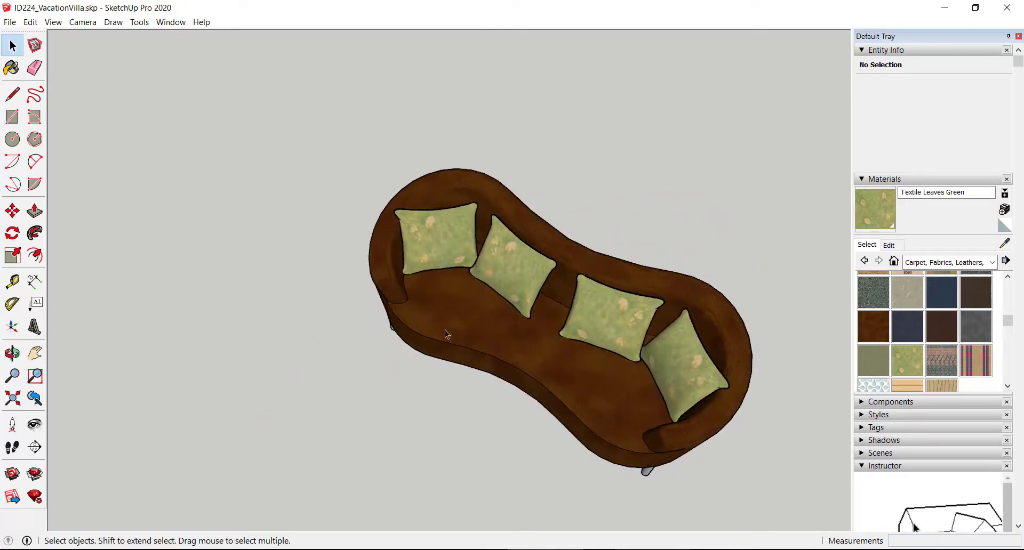
Step: Open the Pillow component for editing through the couch's second pillow and select its surface
{"action": "middle_click_drag", "start_coordinate": [512, 277], "coordinate": [672, 248]}
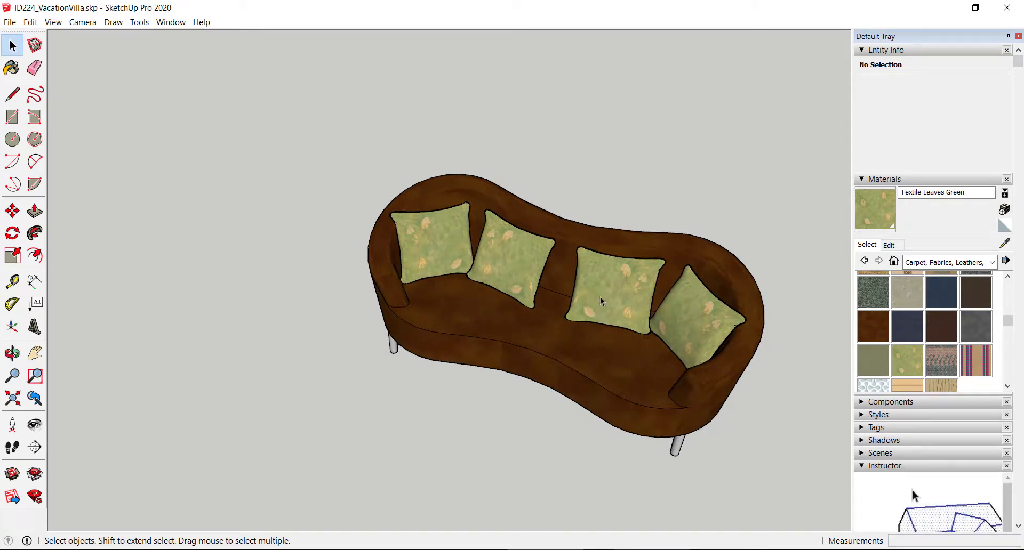
{"action": "left_click", "coordinate": [509, 264]}
{"action": "right_click", "coordinate": [511, 264]}
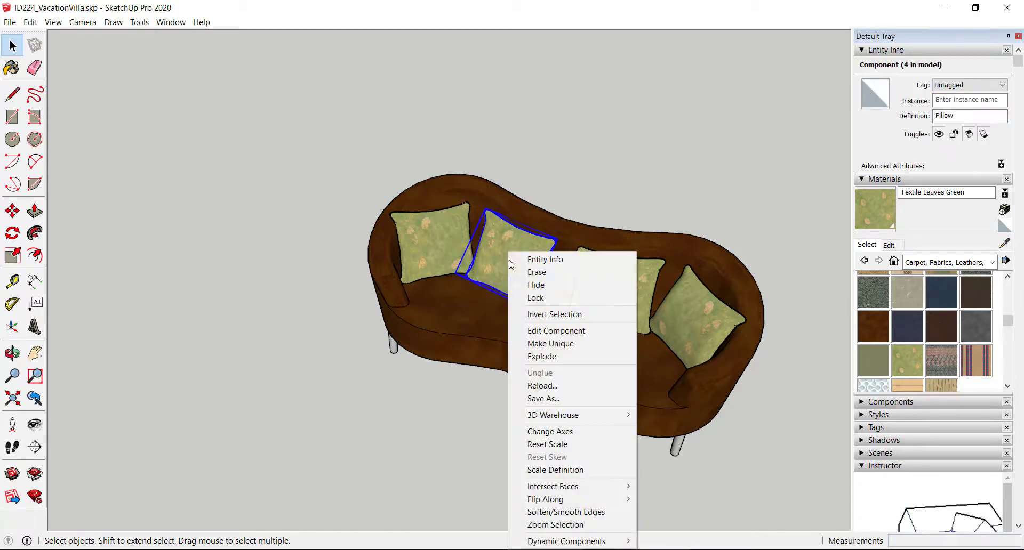
{"action": "left_click", "coordinate": [555, 331]}
{"action": "left_click", "coordinate": [518, 265]}
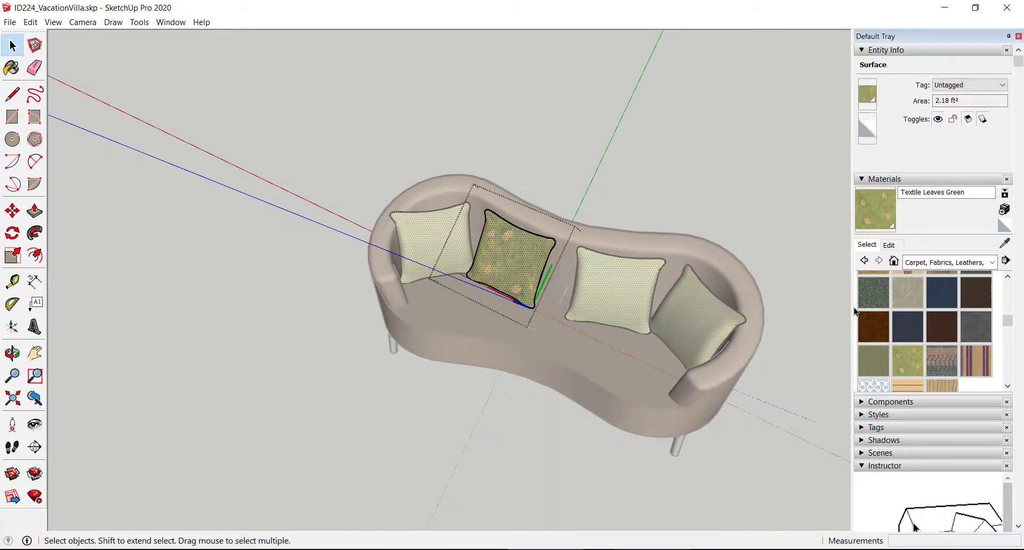
Step: Try a texture size of 5' for the Textile Leaves Green material, then set it to 6" in width and height
{"action": "left_click", "coordinate": [889, 245]}
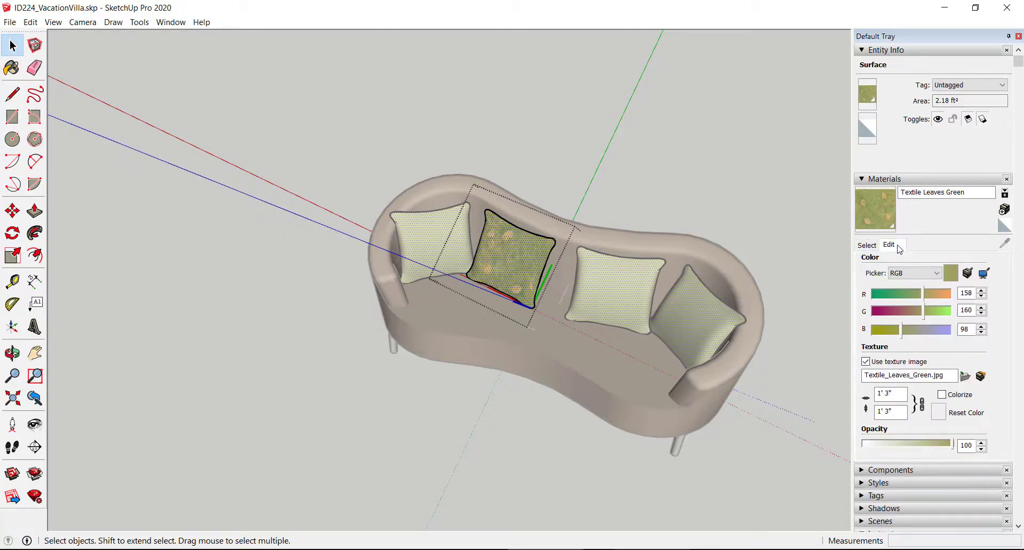
{"action": "left_click", "coordinate": [897, 394]}
{"action": "left_click_drag", "start_coordinate": [897, 393], "coordinate": [875, 394]}
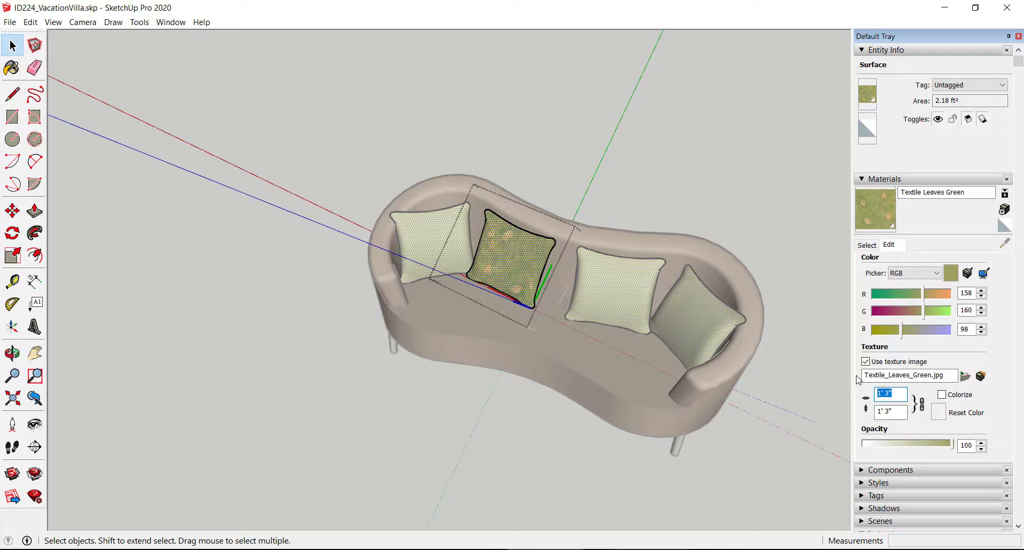
{"action": "type", "text": "5'"}
{"action": "key", "text": "Return"}
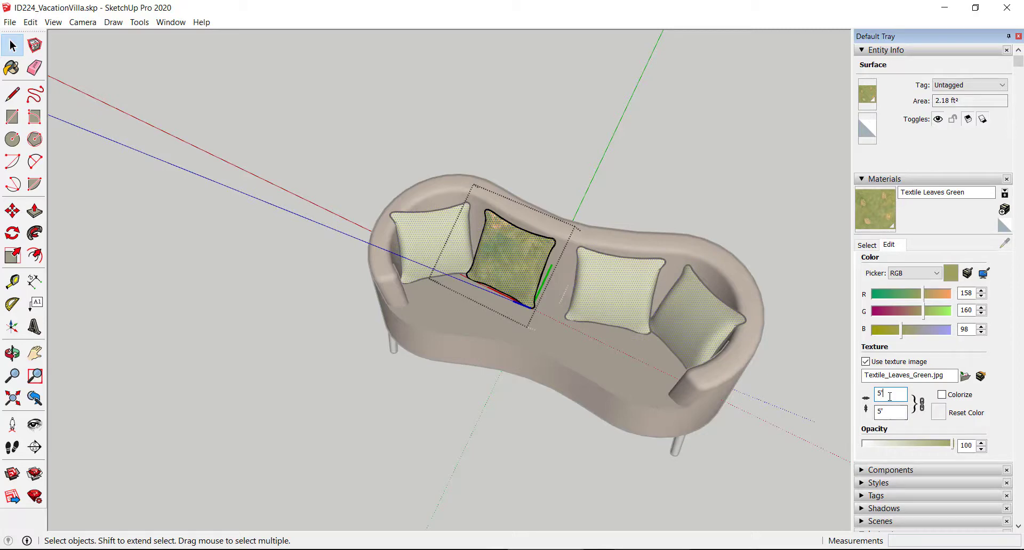
{"action": "type", "text": "6"}
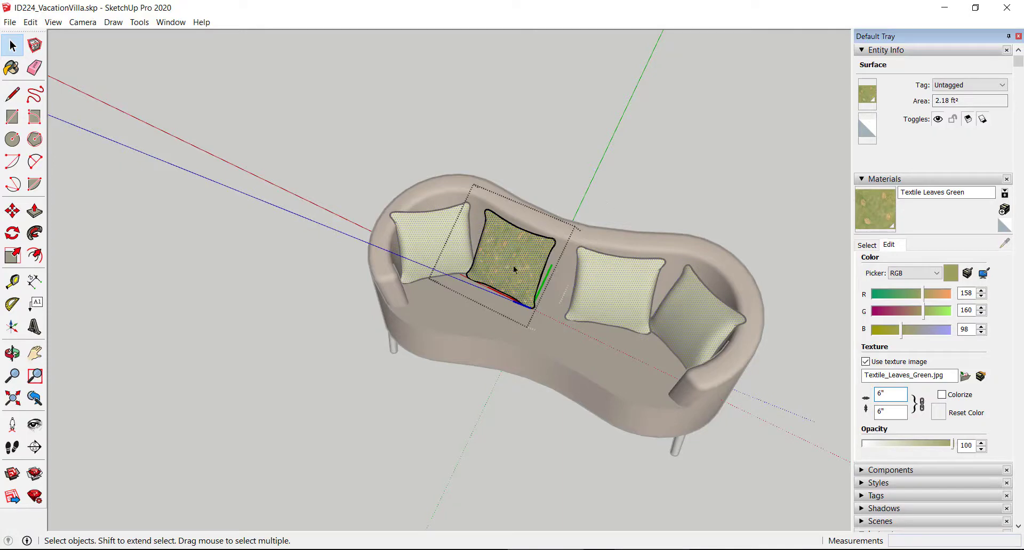
Step: Try recolouring Textile Leaves Green with the RGB and Color Wheel pickers in green, reddish-brown and blue tones, then reset the material's colour
{"action": "left_click_drag", "start_coordinate": [925, 297], "coordinate": [910, 315]}
{"action": "left_click", "coordinate": [936, 273]}
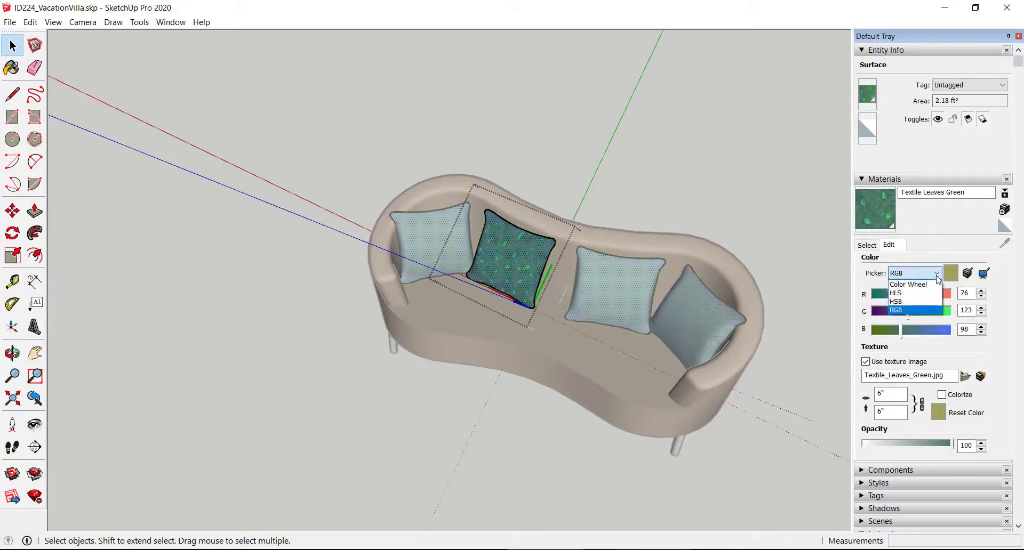
{"action": "left_click", "coordinate": [928, 285]}
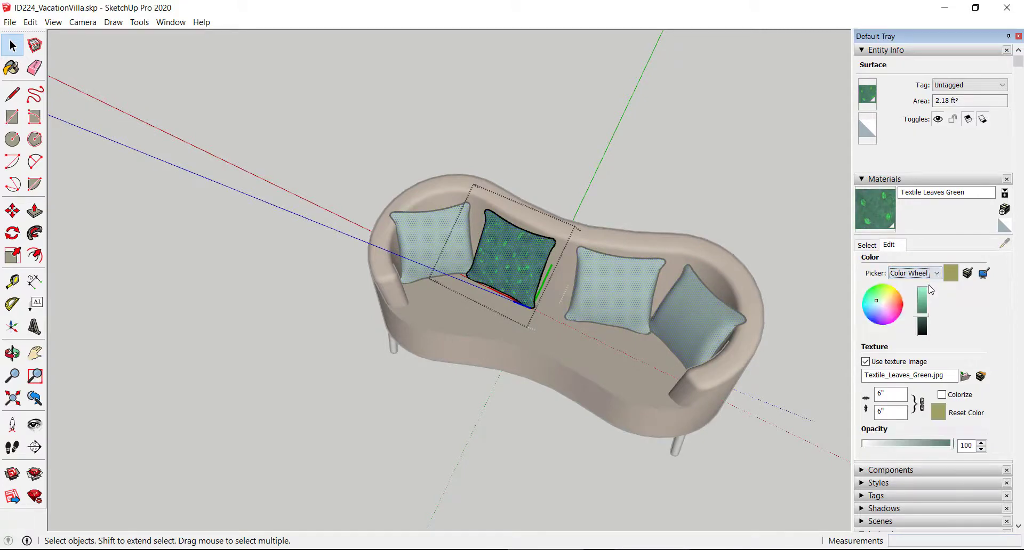
{"action": "left_click", "coordinate": [891, 303]}
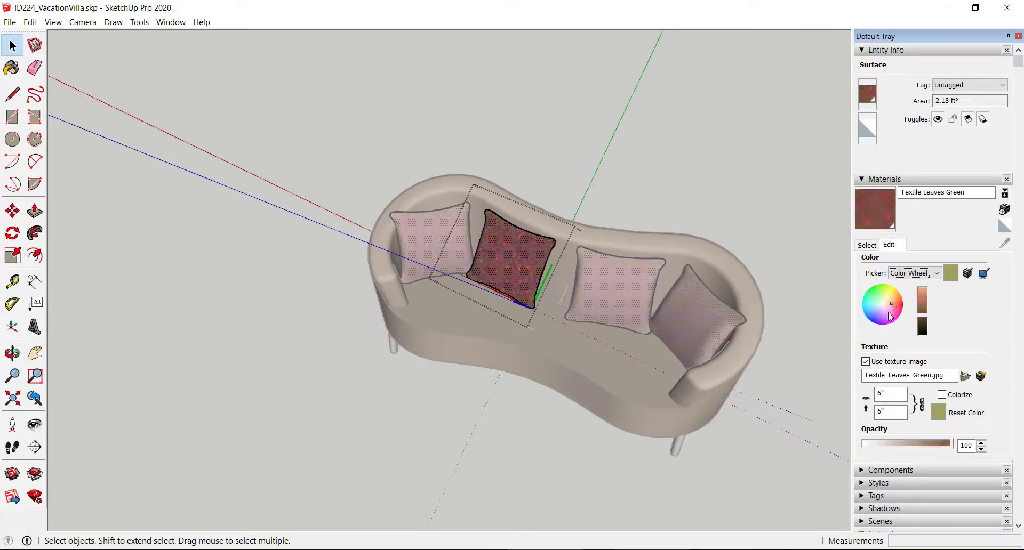
{"action": "left_click", "coordinate": [878, 316]}
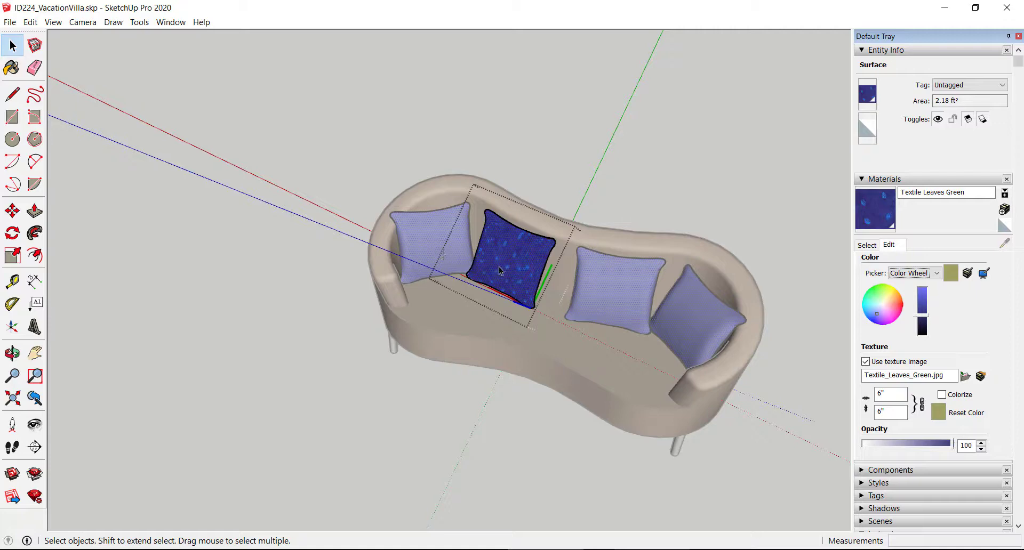
{"action": "left_click", "coordinate": [879, 302]}
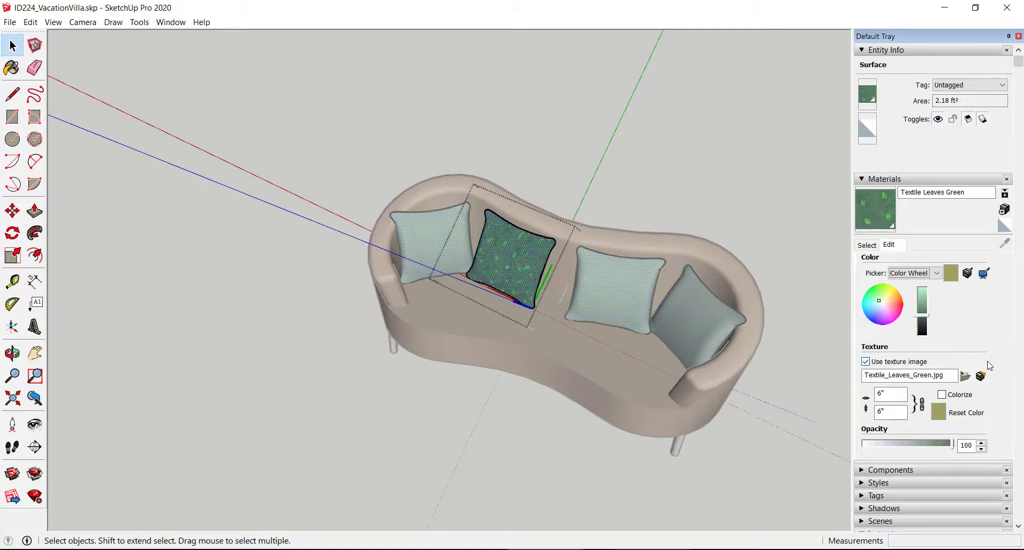
{"action": "left_click", "coordinate": [941, 416]}
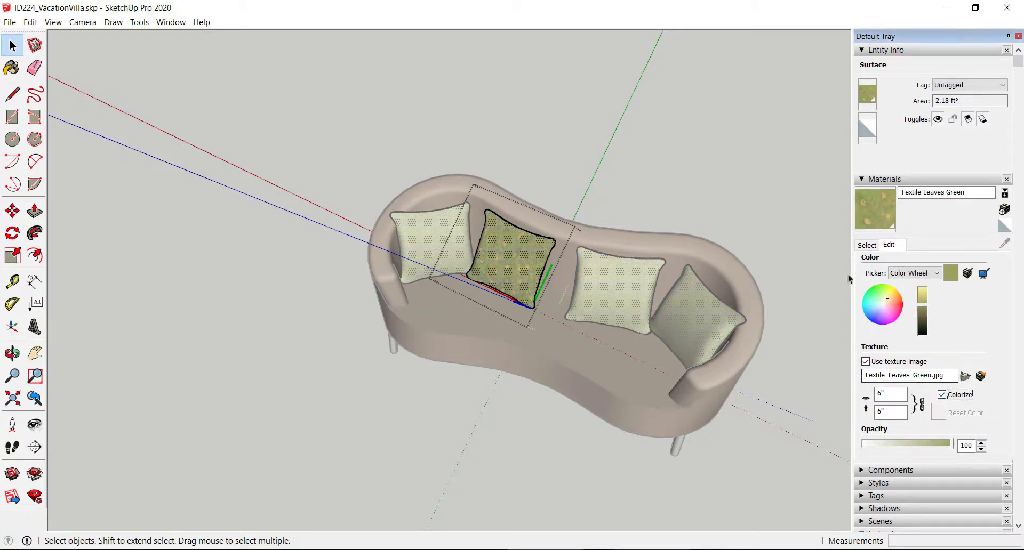
Step: With Colorize enabled, try blue and purple tones on Textile Leaves Green, then disable Colorize and reset the colour
{"action": "left_click", "coordinate": [877, 294]}
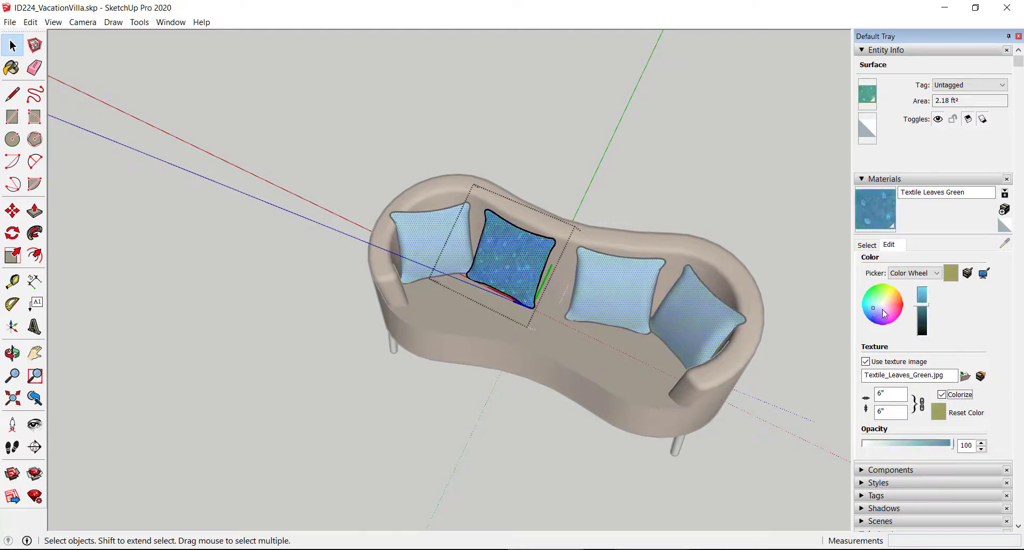
{"action": "left_click", "coordinate": [883, 310]}
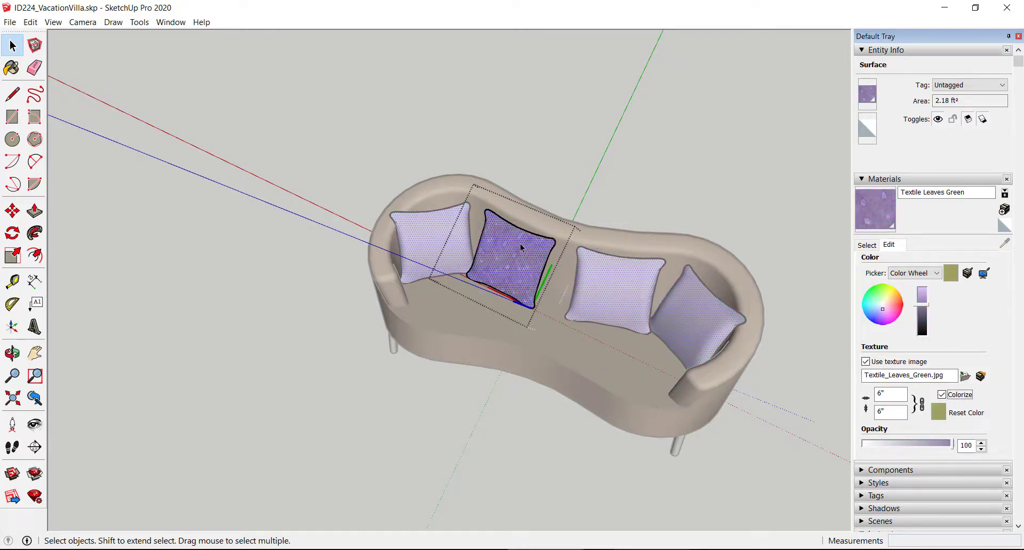
{"action": "left_click", "coordinate": [942, 395]}
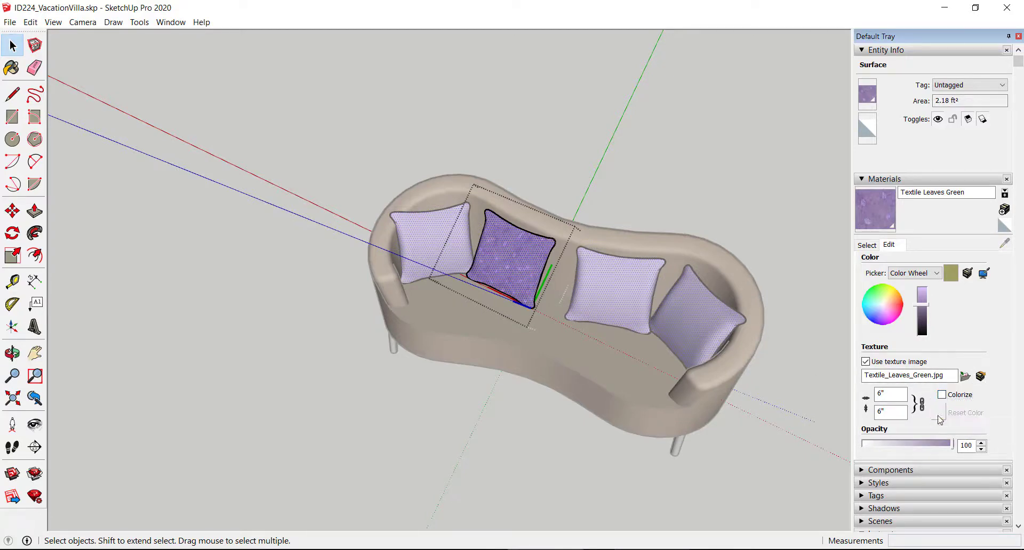
{"action": "left_click", "coordinate": [939, 414]}
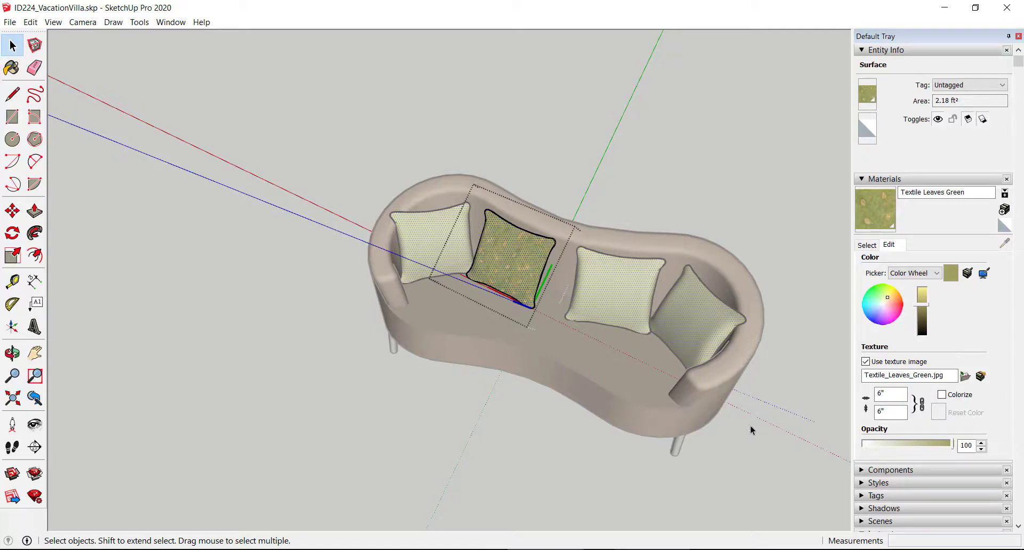
Step: Leave the Pillow component and examine the finished couch and the materials on the villa's floors and walls from several viewpoints
{"action": "left_click", "coordinate": [231, 84]}
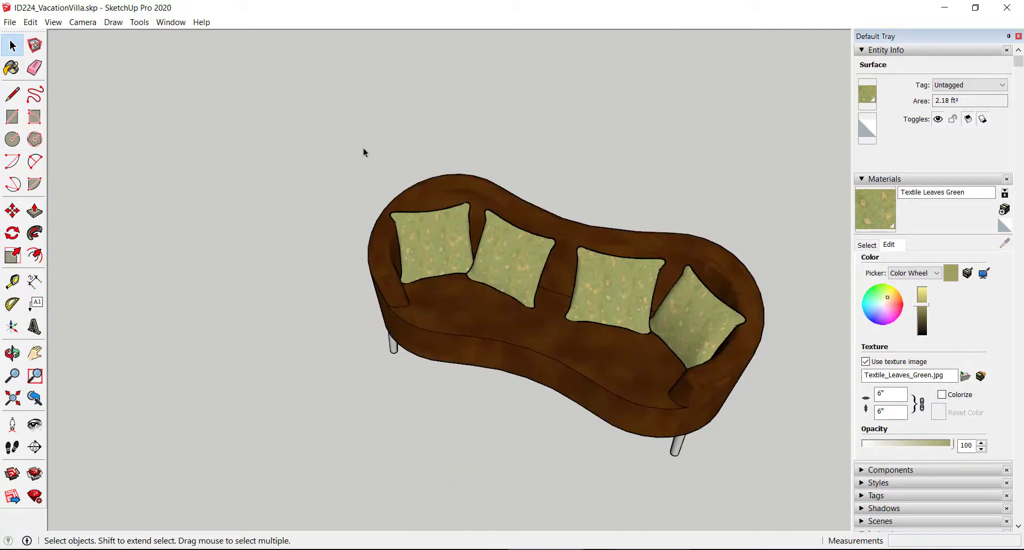
{"action": "middle_click_drag", "start_coordinate": [498, 314], "coordinate": [259, 211]}
{"action": "scroll", "coordinate": [368, 245], "scroll_direction": "down", "scroll_amount": 8}
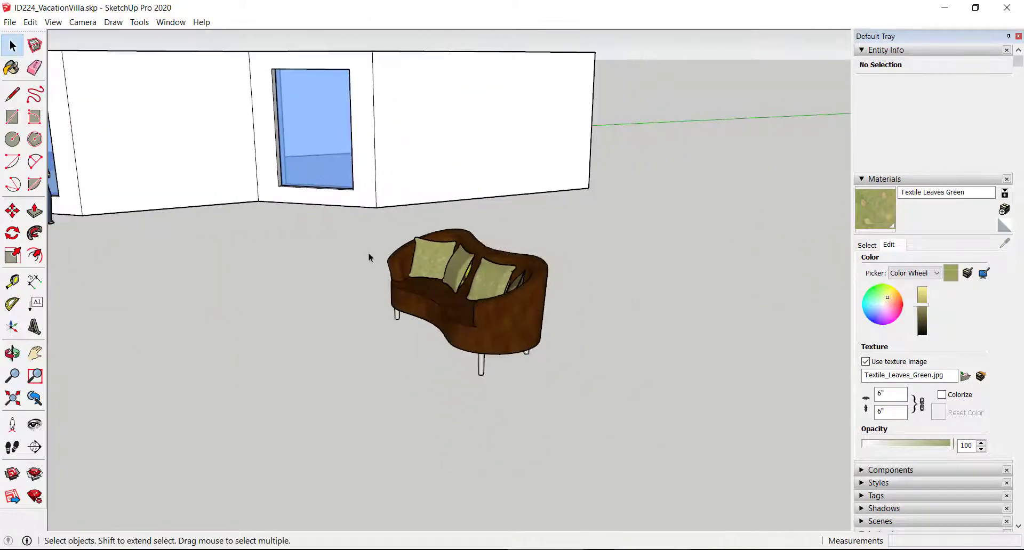
{"action": "middle_click_drag", "start_coordinate": [301, 163], "coordinate": [187, 242]}
{"action": "scroll", "coordinate": [226, 153], "scroll_direction": "down", "scroll_amount": 2}
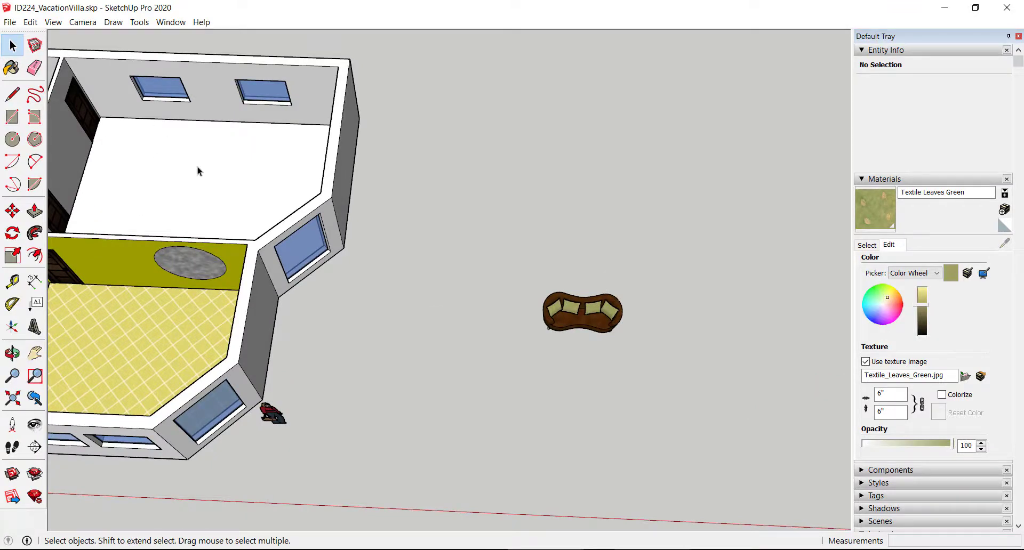
{"action": "scroll", "coordinate": [266, 178], "scroll_direction": "down", "scroll_amount": 6}
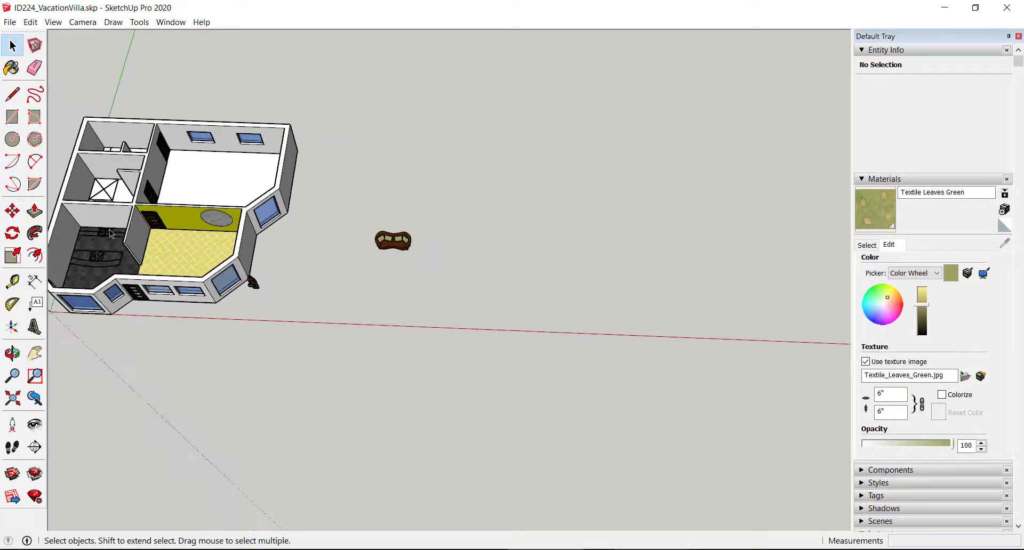
{"action": "middle_click_drag", "start_coordinate": [216, 199], "coordinate": [165, 366]}
{"action": "scroll", "coordinate": [160, 368], "scroll_direction": "down", "scroll_amount": 1}
{"action": "scroll", "coordinate": [154, 384], "scroll_direction": "up", "scroll_amount": 4}
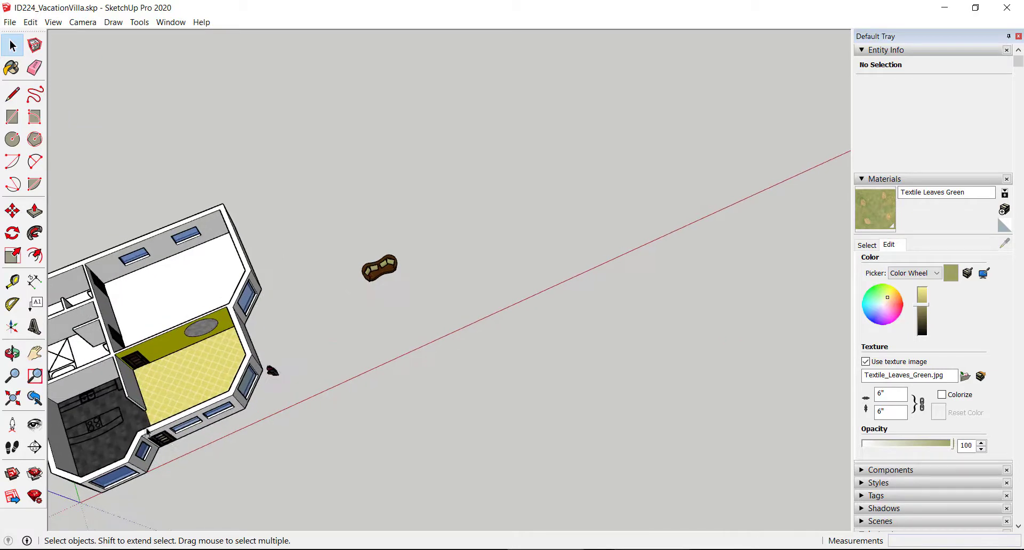
{"action": "scroll", "coordinate": [151, 422], "scroll_direction": "up", "scroll_amount": 3}
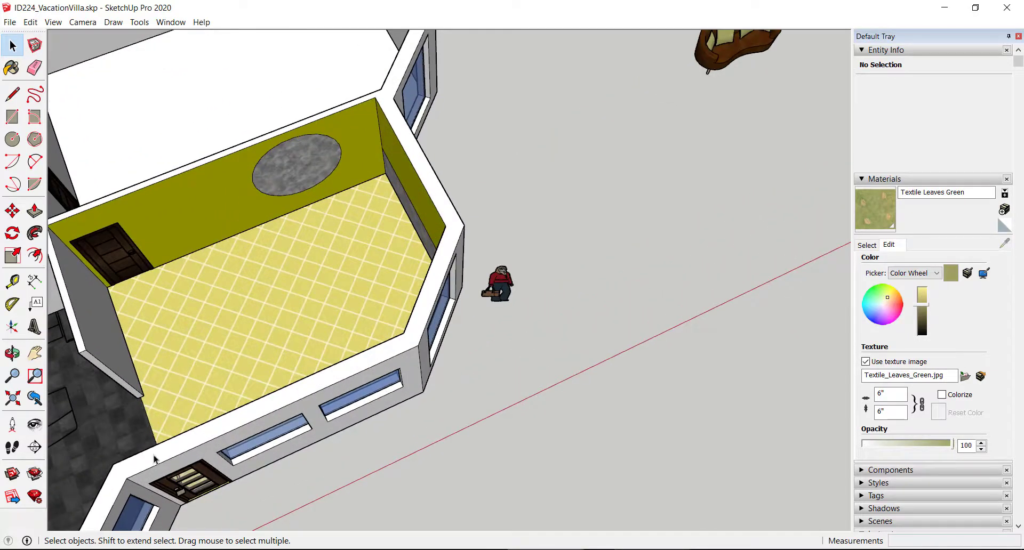
{"action": "scroll", "coordinate": [154, 458], "scroll_direction": "down", "scroll_amount": 2}
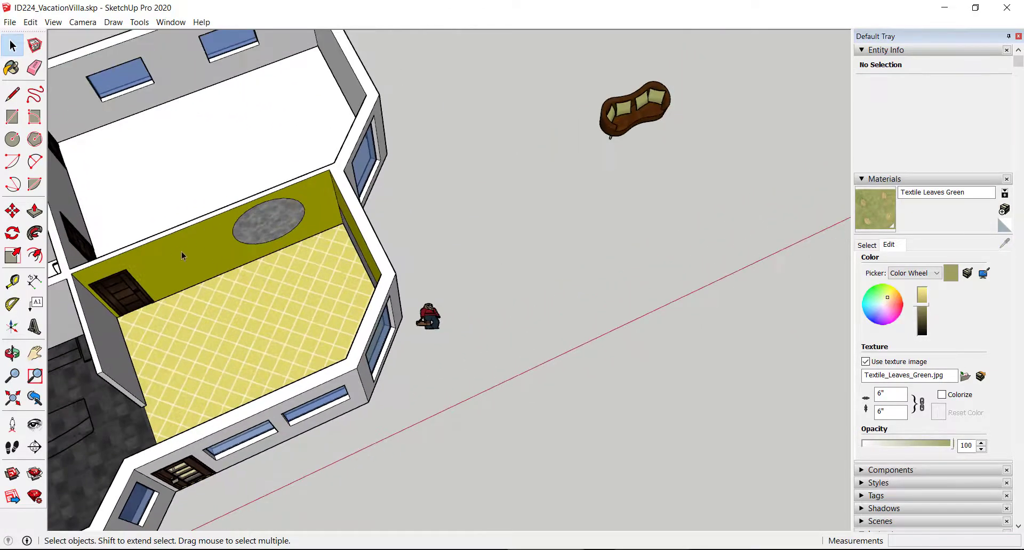
{"action": "scroll", "coordinate": [216, 255], "scroll_direction": "down", "scroll_amount": 6}
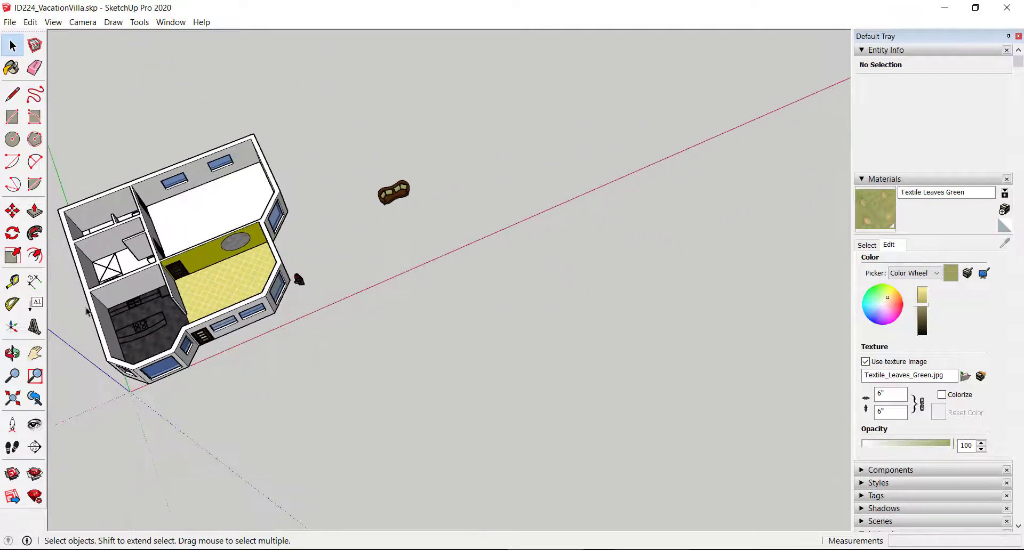
{"action": "scroll", "coordinate": [186, 203], "scroll_direction": "up", "scroll_amount": 2}
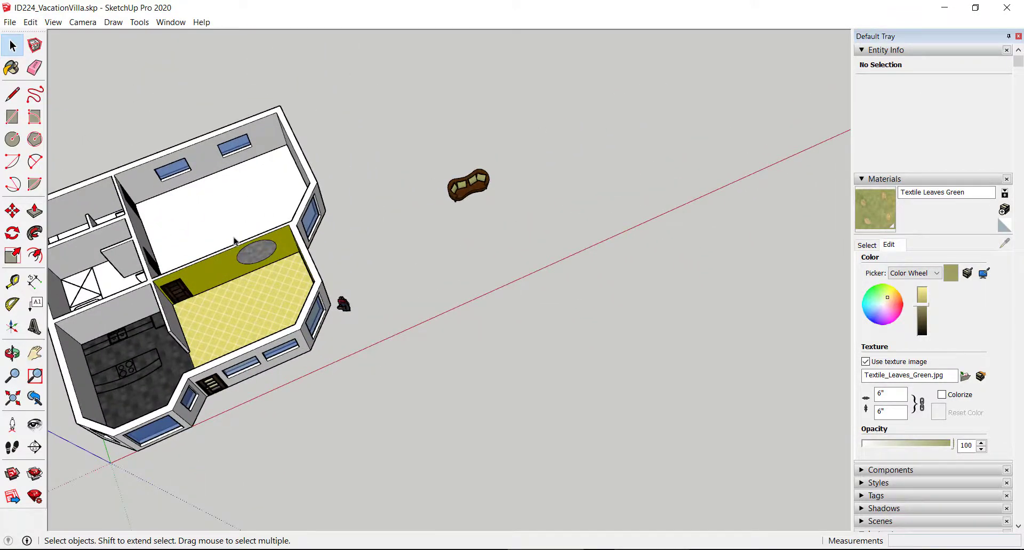
{"action": "right_click", "coordinate": [239, 270]}
{"action": "left_click", "coordinate": [347, 174]}
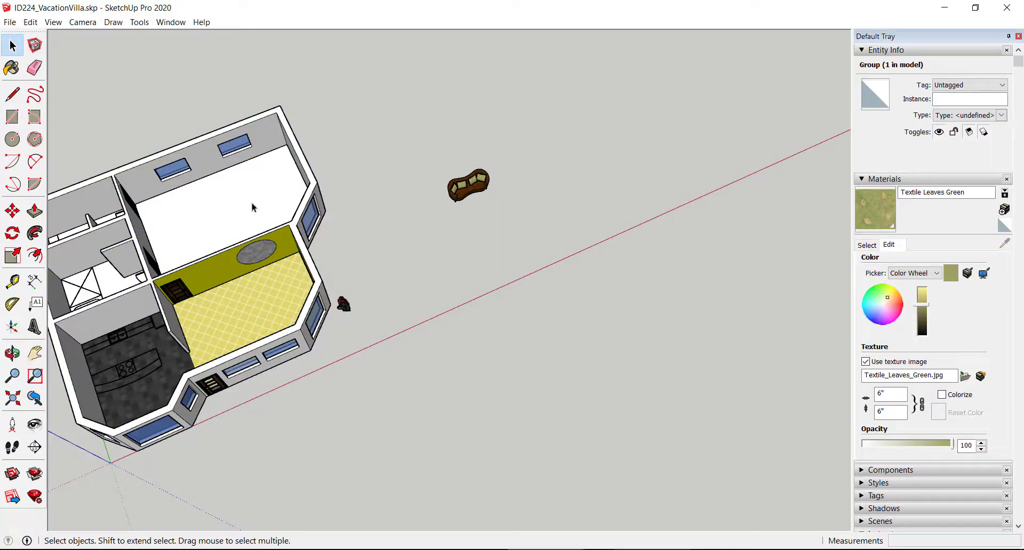
{"action": "middle_click_drag", "start_coordinate": [346, 377], "coordinate": [154, 230]}
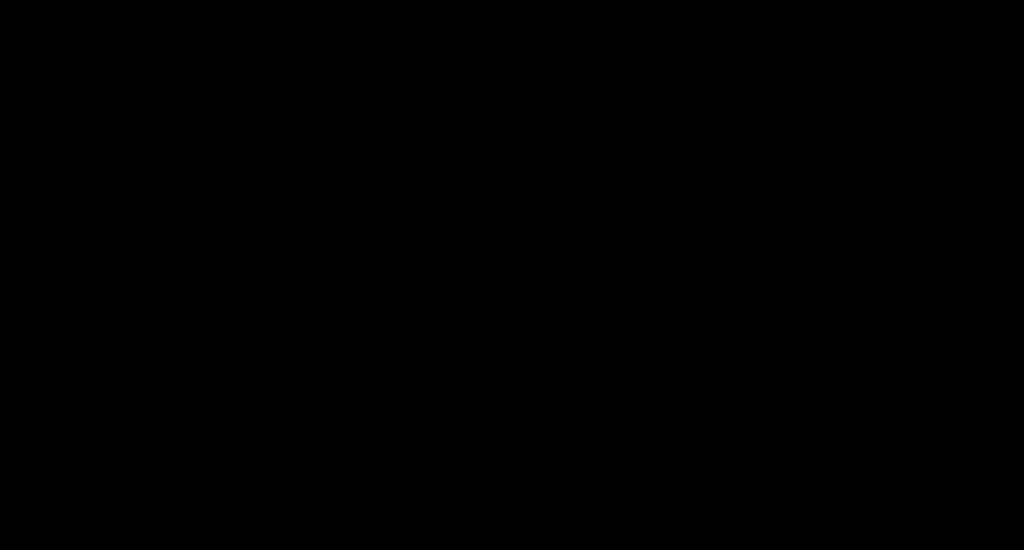